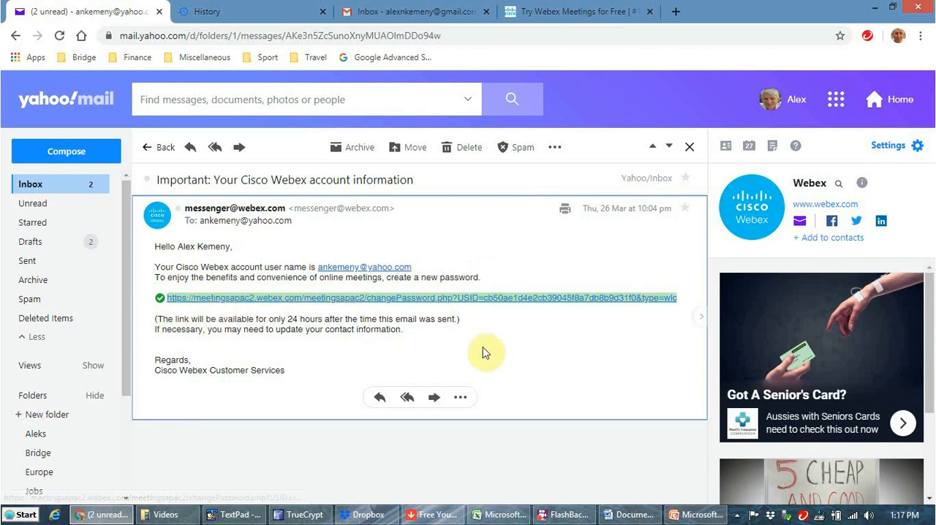
Step: Return to the inbox and open the Webex email confirming the account password change
{"action": "left_click", "coordinate": [34, 190]}
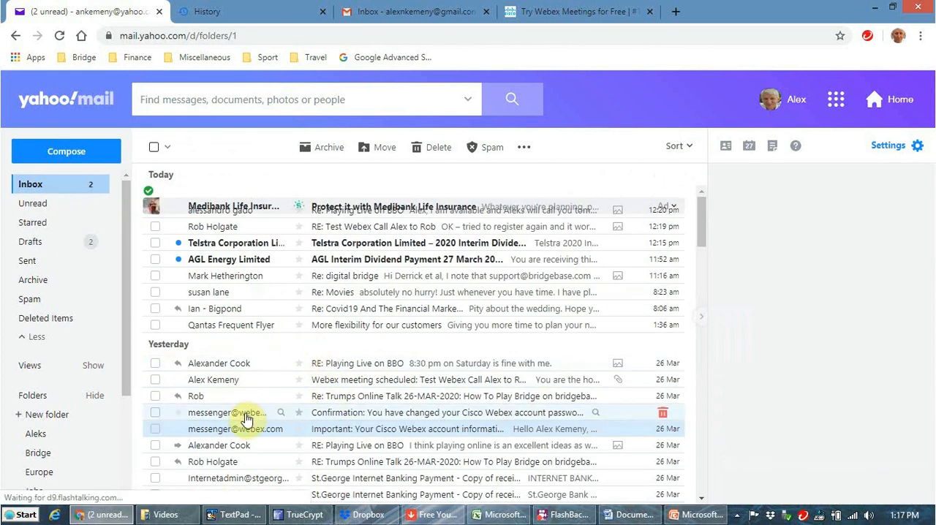
{"action": "left_click", "coordinate": [245, 419]}
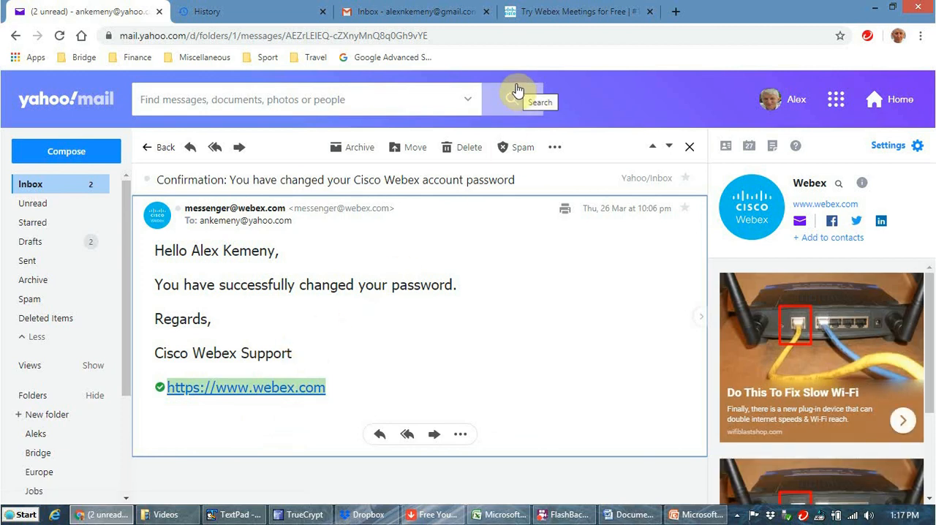
Step: Close the Webex free sign-up page and load webex.com in a new browser tab
{"action": "left_click", "coordinate": [579, 9]}
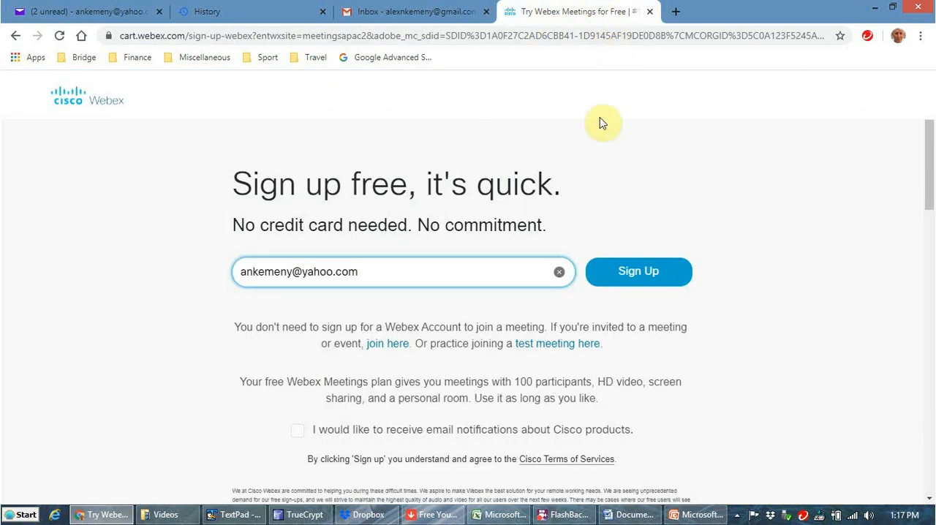
{"action": "left_click", "coordinate": [648, 11]}
{"action": "left_click", "coordinate": [512, 11]}
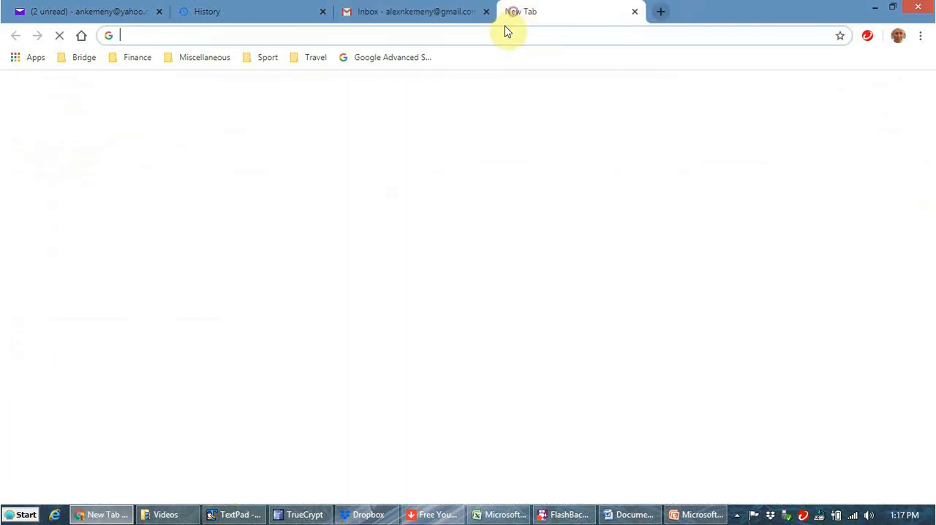
{"action": "type", "text": "webex.com"}
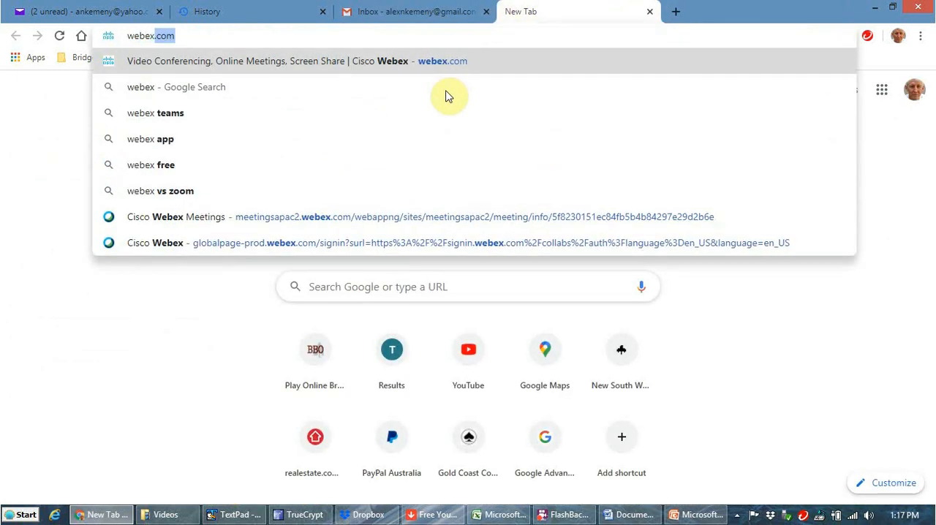
{"action": "key", "text": "Return"}
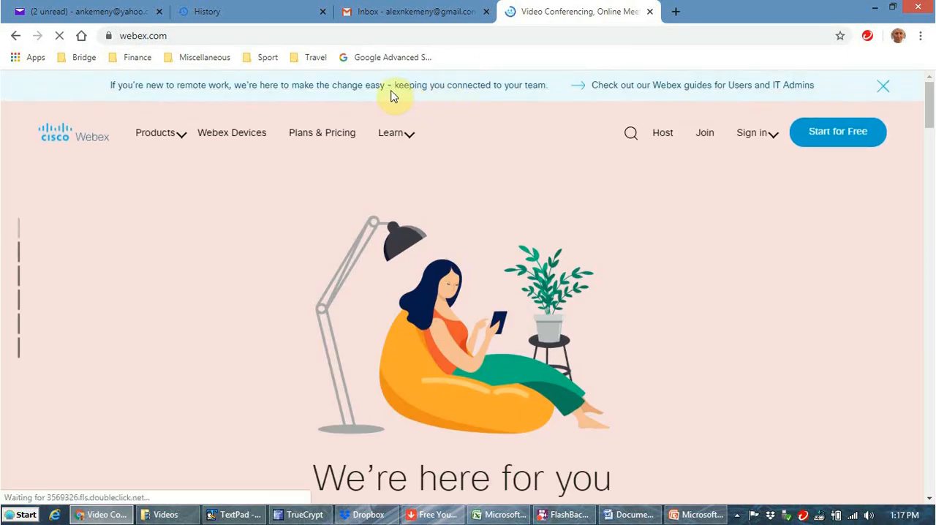
Step: Sign in to Webex Meetings with the account email address and the saved account password
{"action": "left_click", "coordinate": [766, 134]}
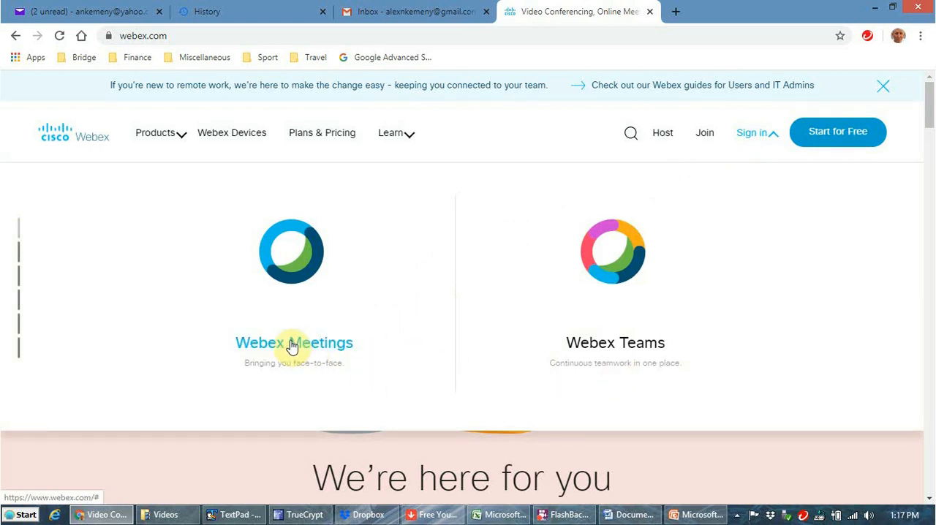
{"action": "left_click", "coordinate": [292, 343]}
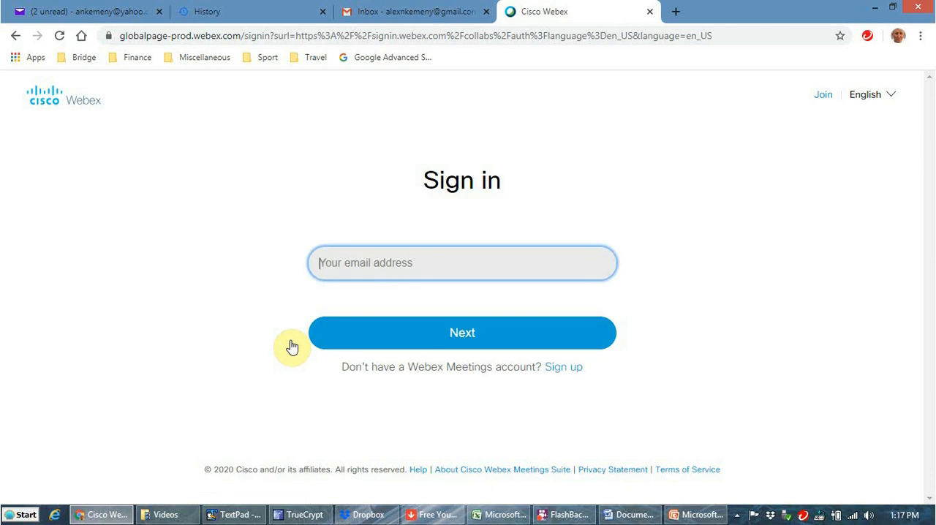
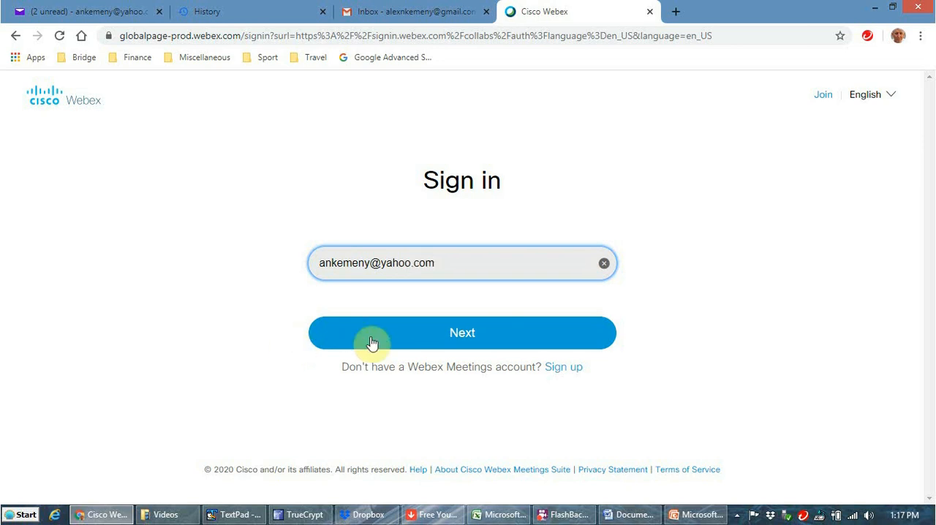
{"action": "left_click", "coordinate": [428, 341]}
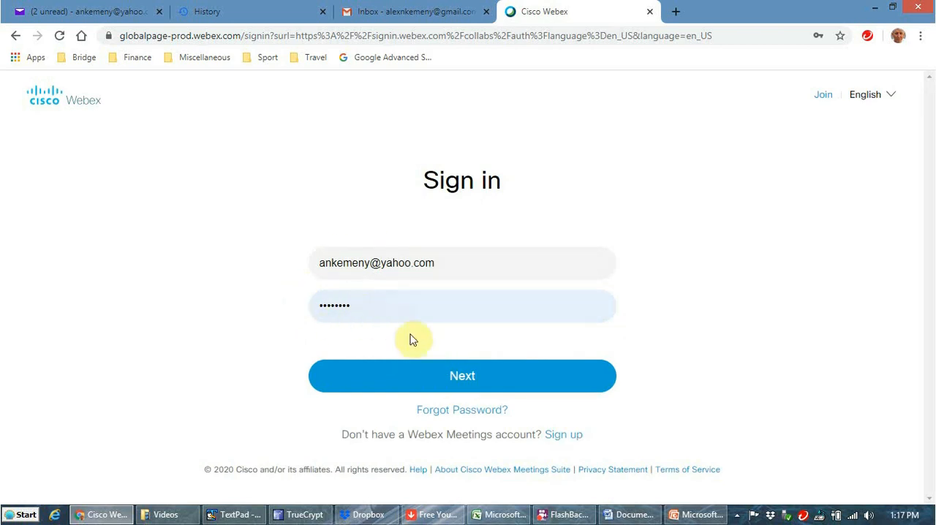
{"action": "left_click", "coordinate": [456, 379]}
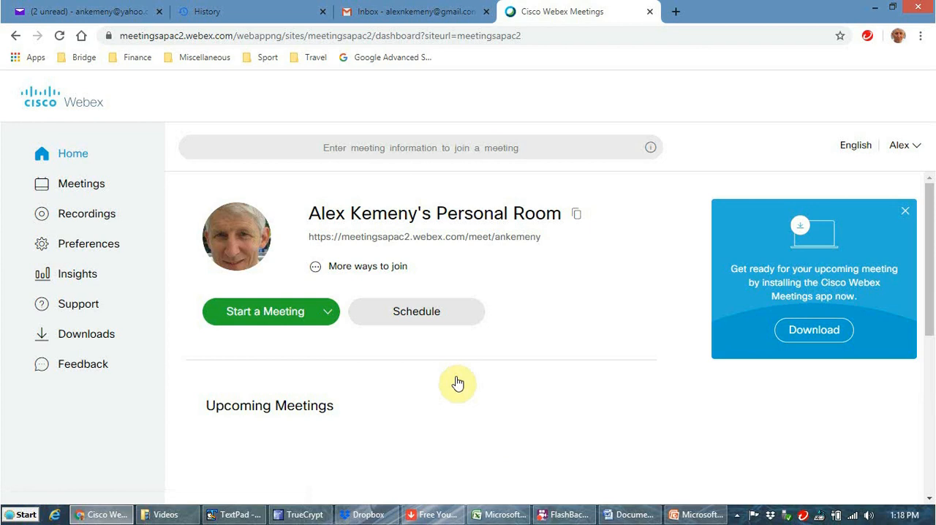
Step: Start scheduling a meeting and enter the host's first name followed by "'s Test Webex Meeting" as its topic
{"action": "left_click", "coordinate": [431, 324]}
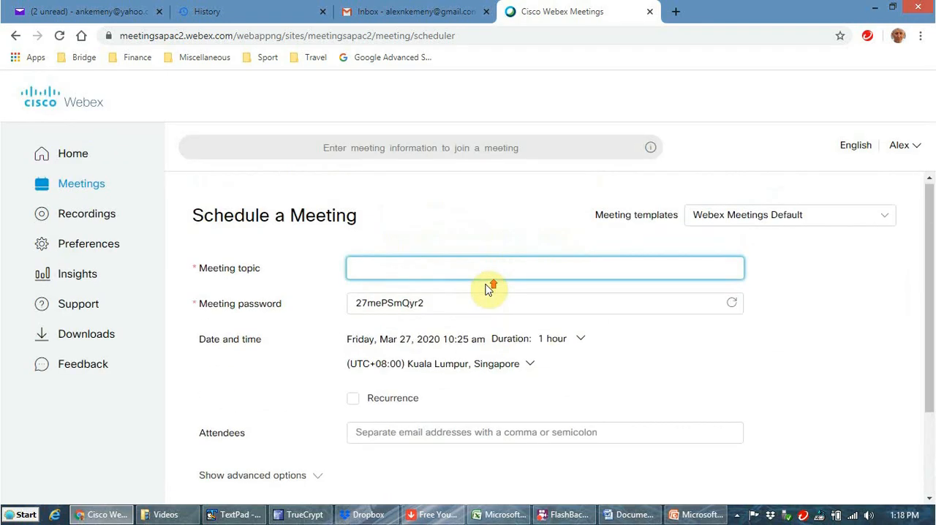
{"action": "type", "text": "Alexs"}
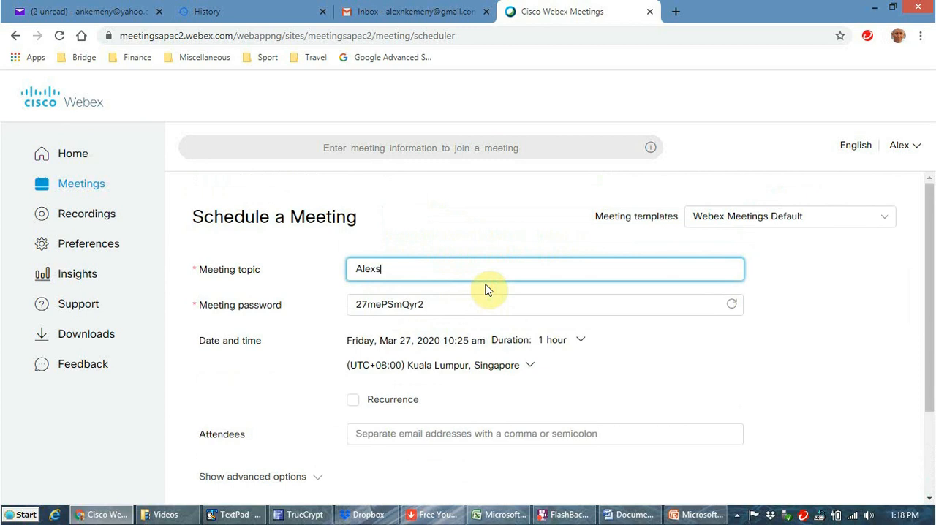
{"action": "key", "text": "BackSpace"}
{"action": "type", "text": "'s Test Webex Meeting"}
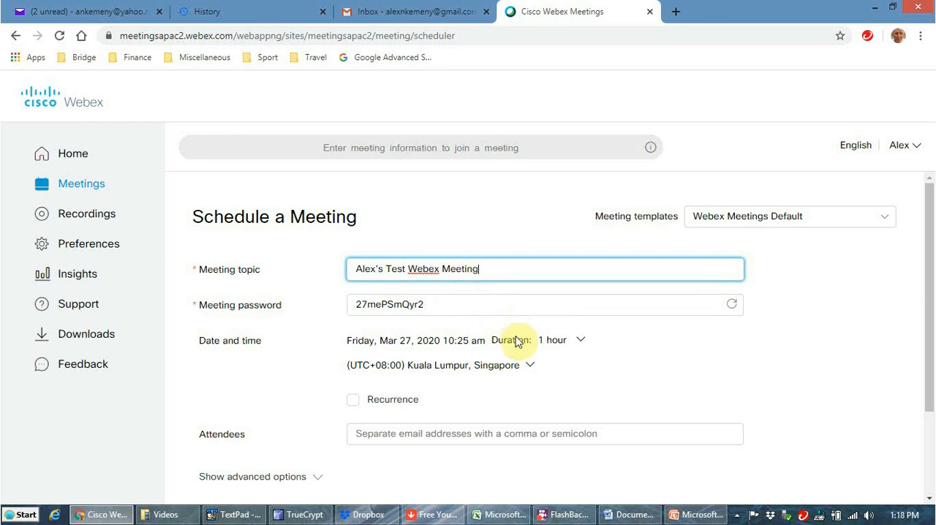
Step: Set the meeting's time zone to (UTC+11:00) Canberra, Melbourne, Sydney
{"action": "scroll", "coordinate": [521, 369], "scroll_direction": "down", "scroll_amount": 2}
{"action": "scroll", "coordinate": [521, 369], "scroll_direction": "down", "scroll_amount": 1}
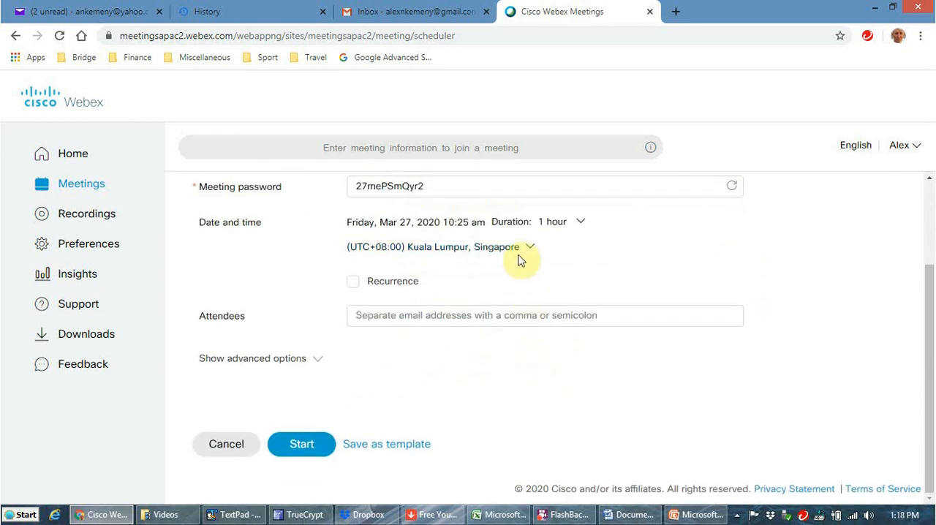
{"action": "left_click", "coordinate": [519, 254]}
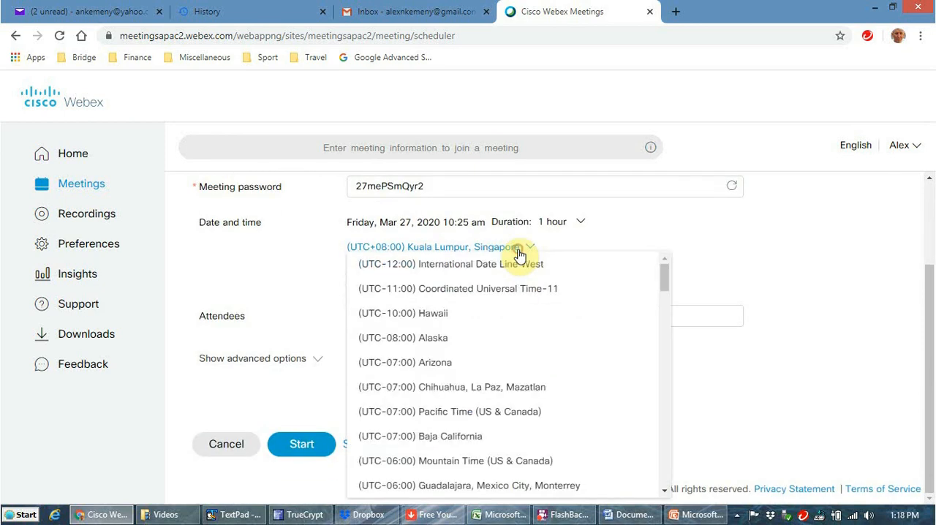
{"action": "left_click_drag", "start_coordinate": [664, 278], "coordinate": [652, 488]}
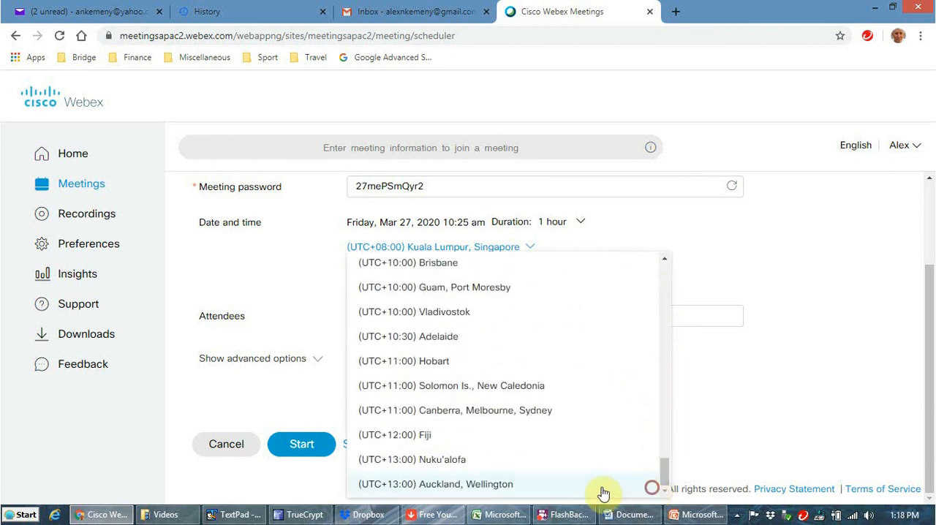
{"action": "left_click", "coordinate": [470, 411]}
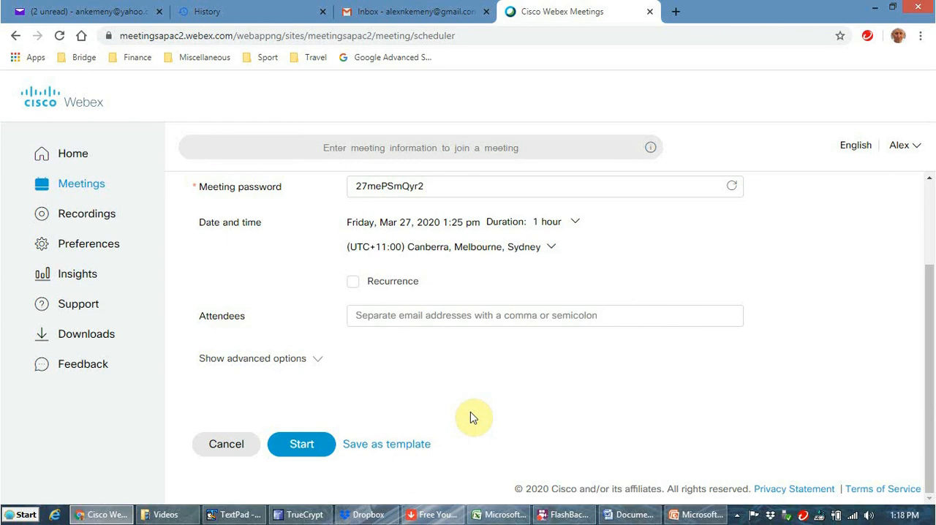
Step: Set the meeting's start time to 3:30 pm and its duration to 3 hours
{"action": "left_click", "coordinate": [573, 222]}
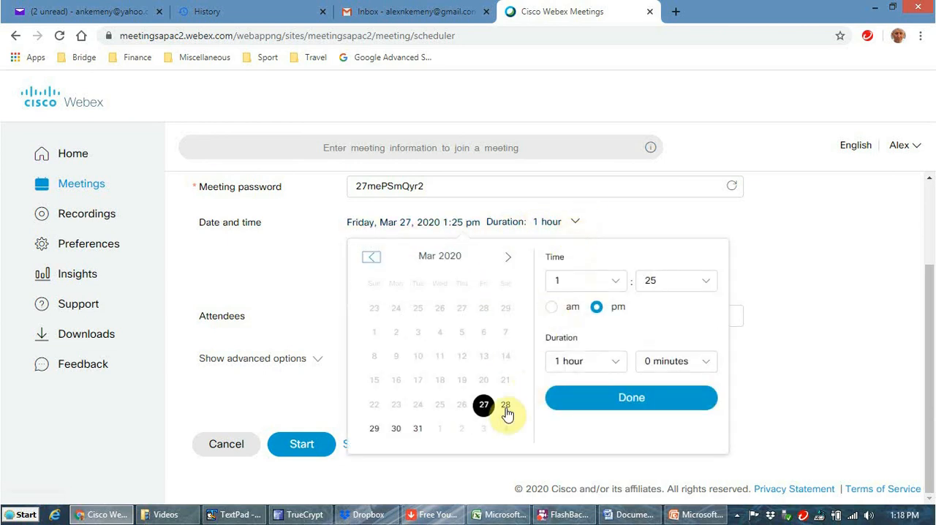
{"action": "left_click", "coordinate": [561, 283]}
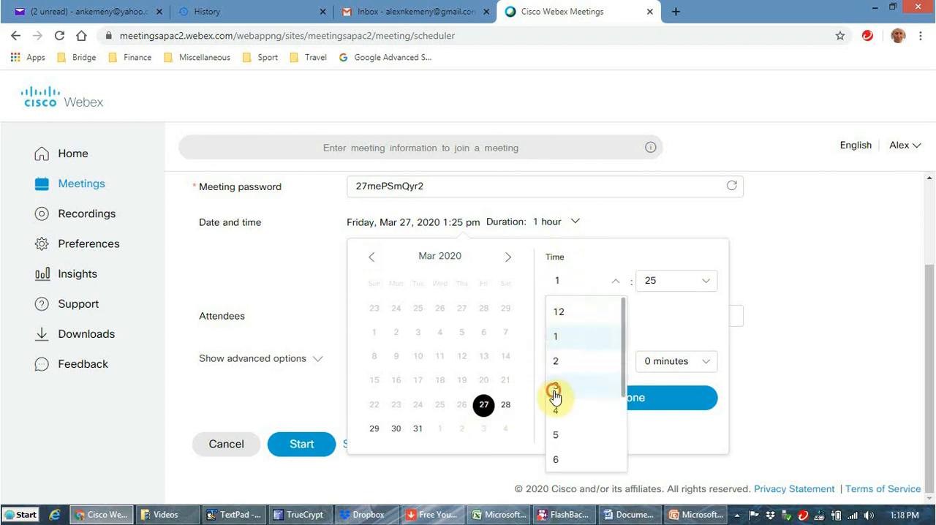
{"action": "left_click", "coordinate": [556, 384]}
{"action": "left_click", "coordinate": [708, 284]}
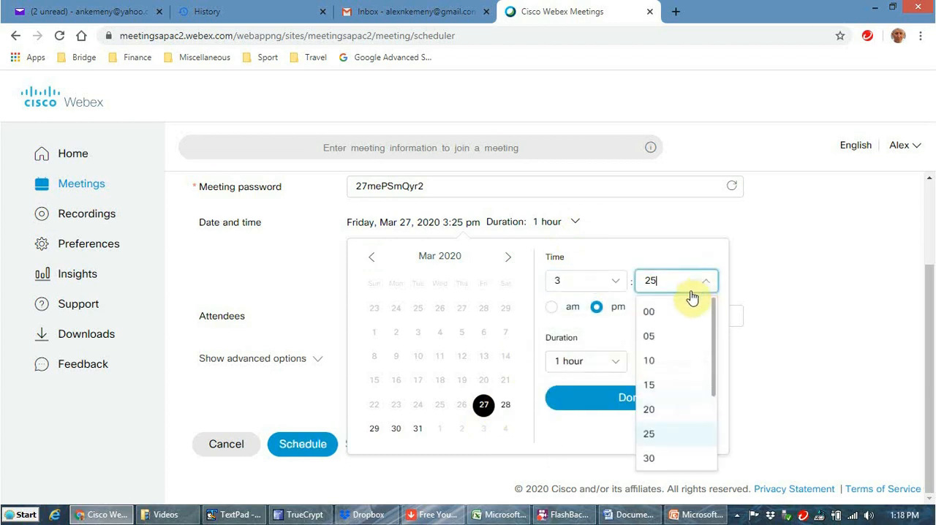
{"action": "left_click", "coordinate": [648, 459]}
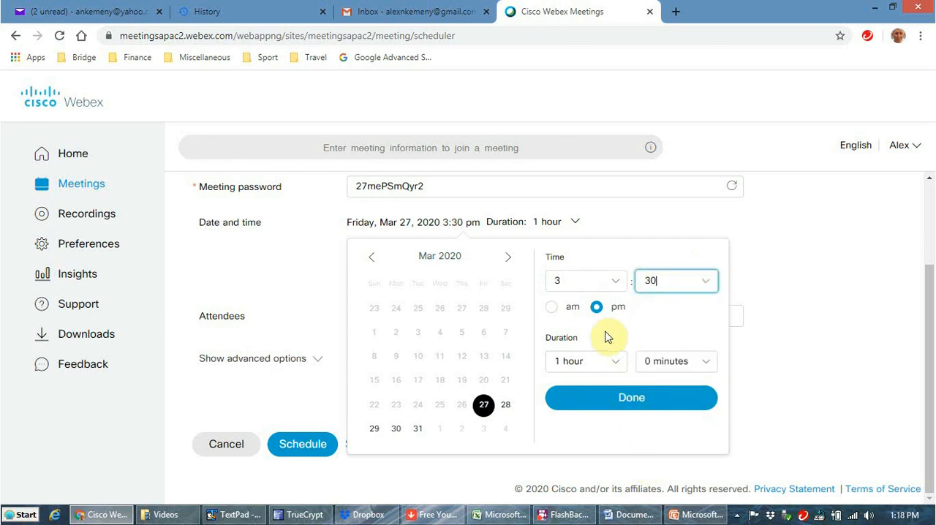
{"action": "left_click", "coordinate": [616, 366]}
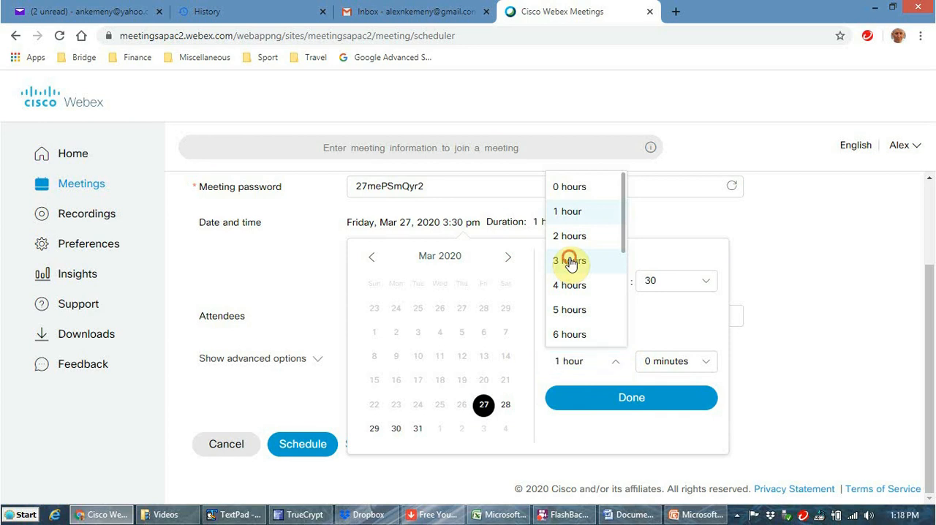
{"action": "left_click", "coordinate": [571, 264]}
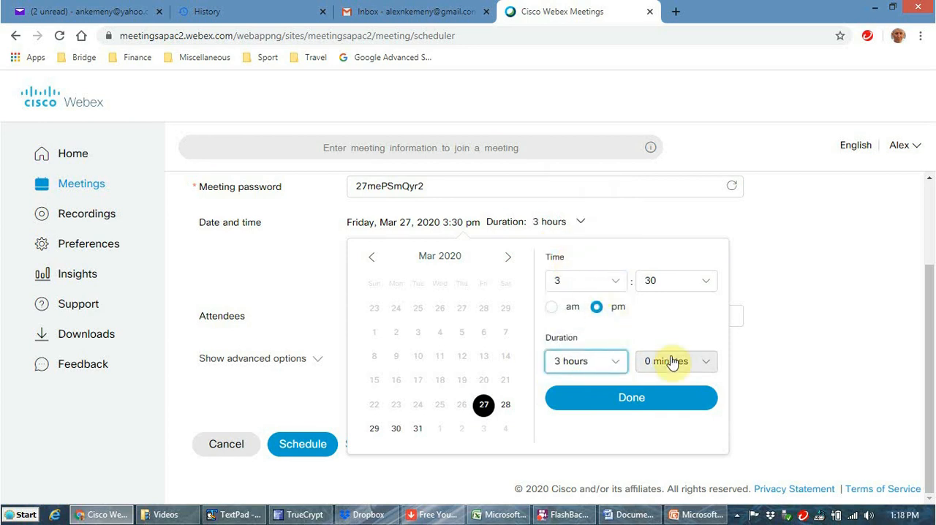
{"action": "left_click", "coordinate": [644, 407]}
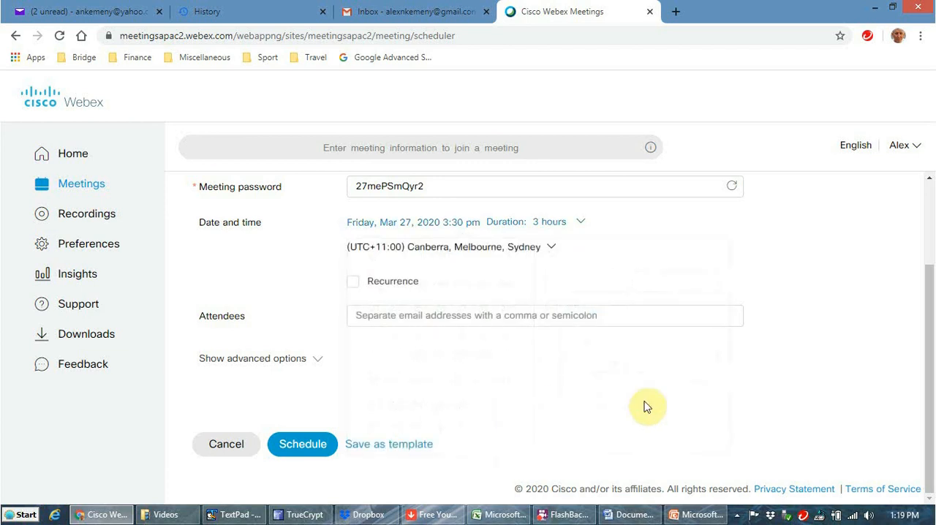
Step: Add the first attendee to the meeting by entering their Gmail address
{"action": "left_click", "coordinate": [469, 315]}
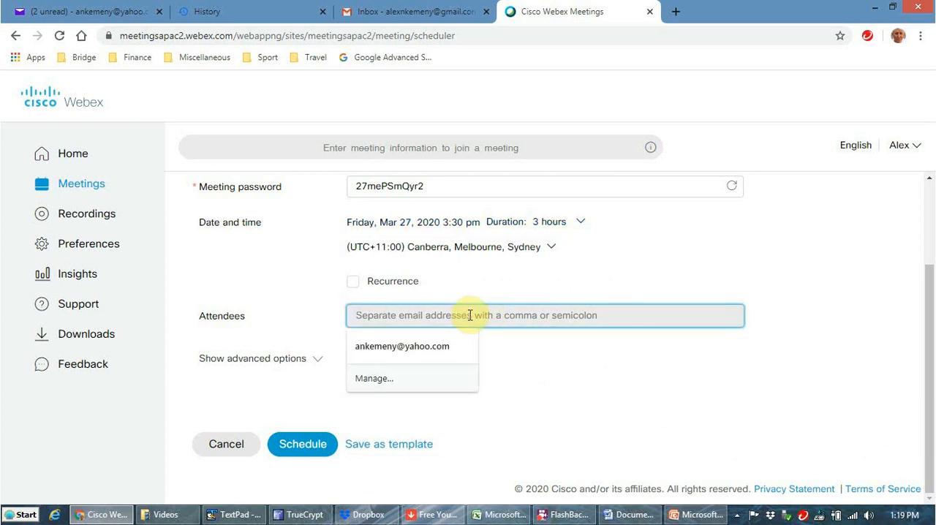
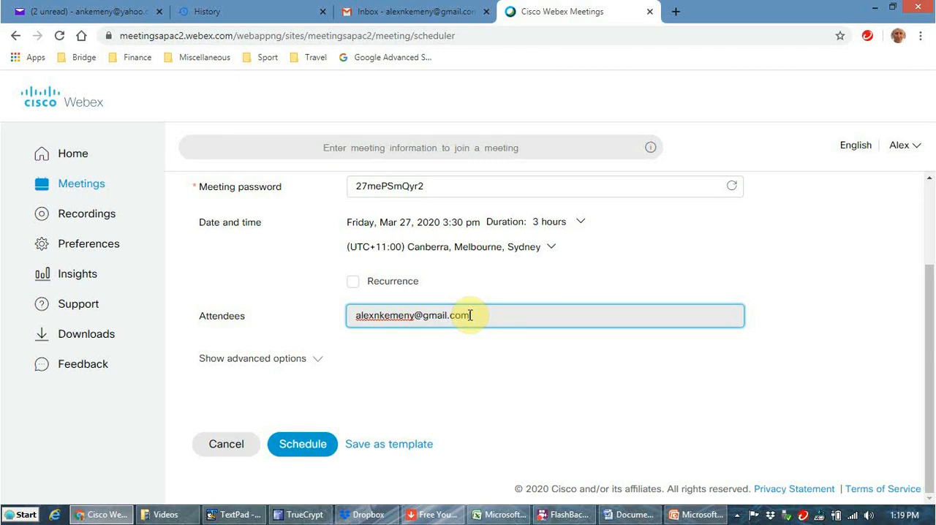
{"action": "key", "text": "Return"}
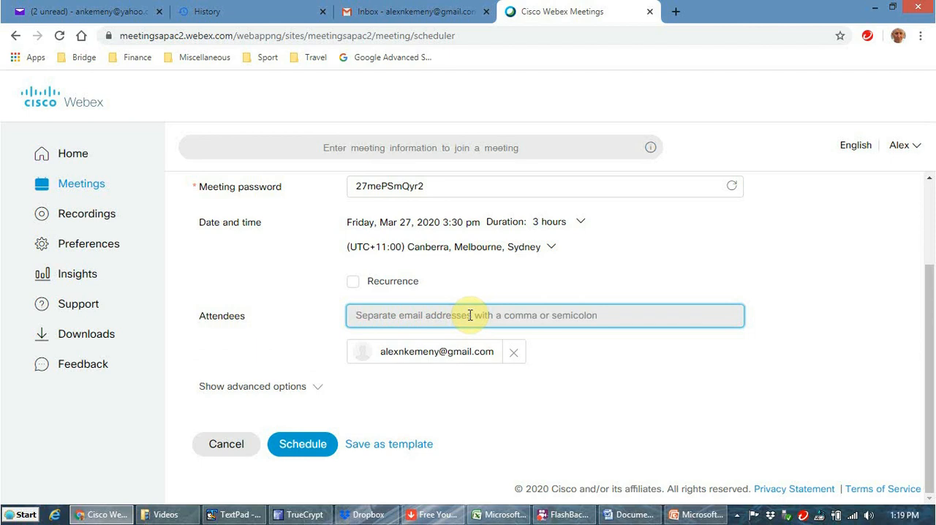
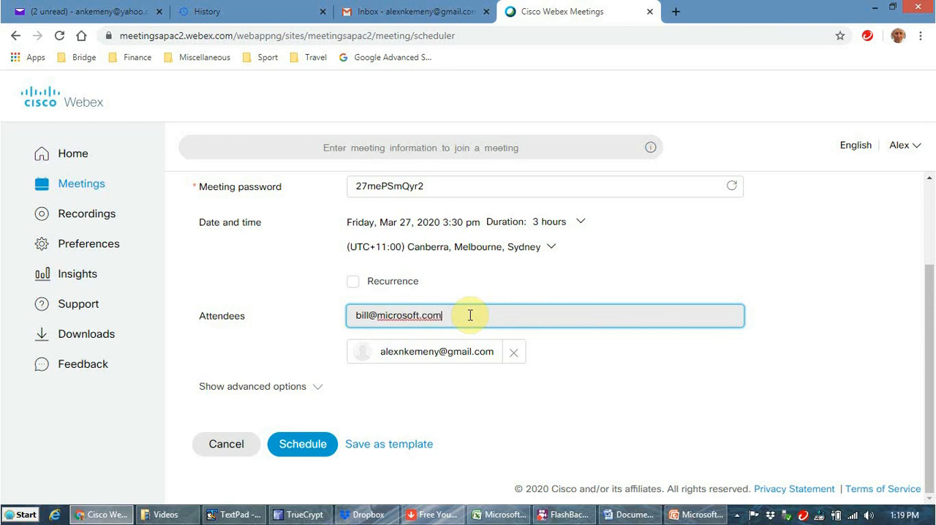
Step: Add a second attendee by entering their Microsoft email address
{"action": "key", "text": "Return"}
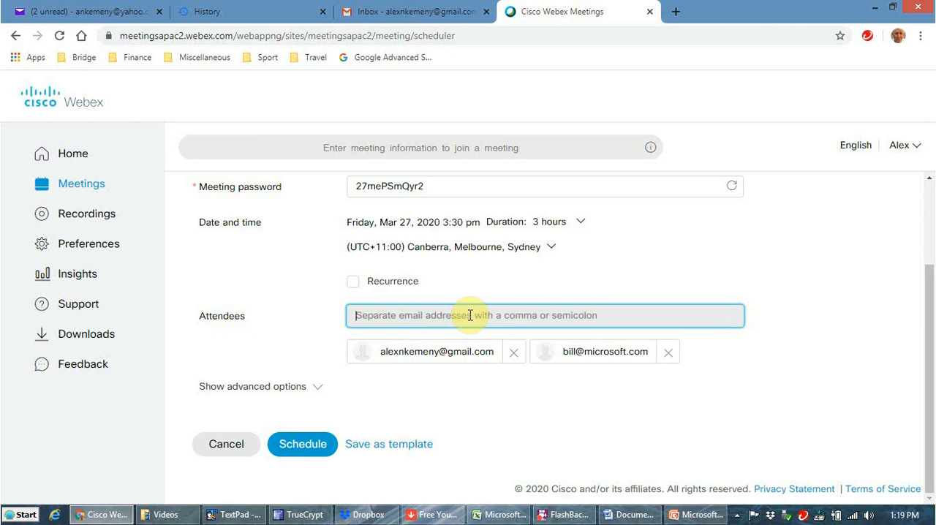
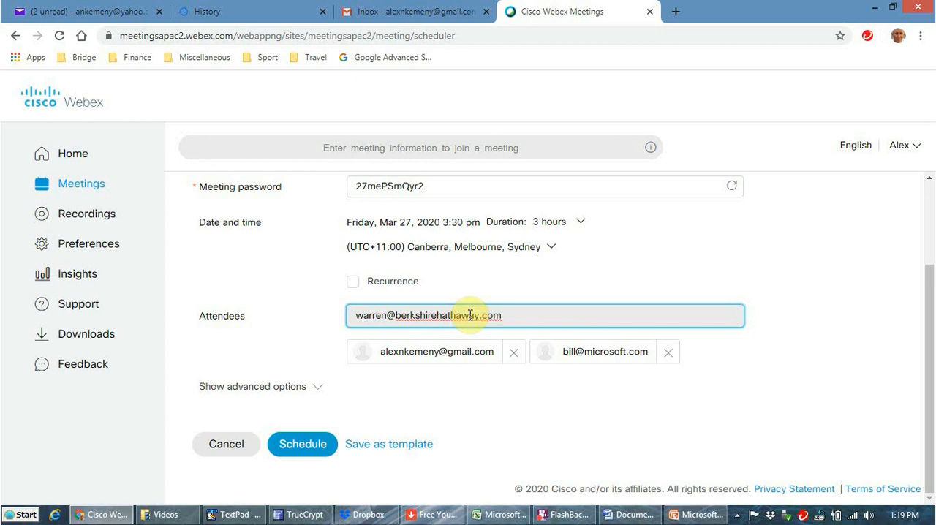
Step: Add a third attendee by entering their Berkshire Hathaway email address
{"action": "key", "text": "Return"}
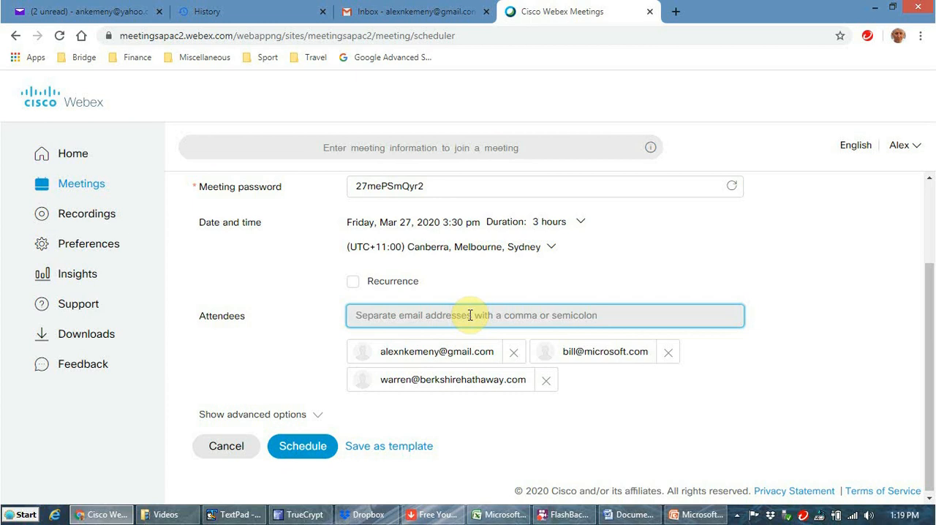
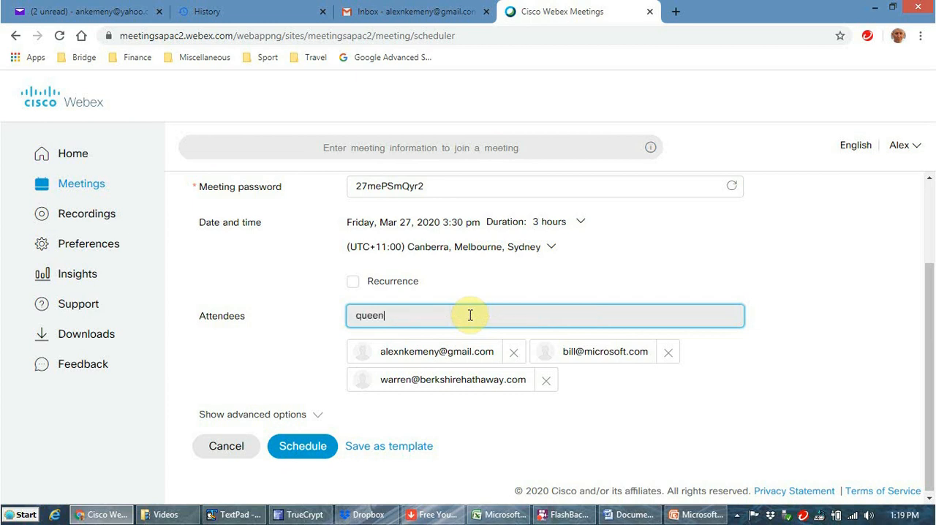
Step: Add a fourth attendee to the meeting by entering their royal.gov.uk email address
{"action": "key", "text": "Return"}
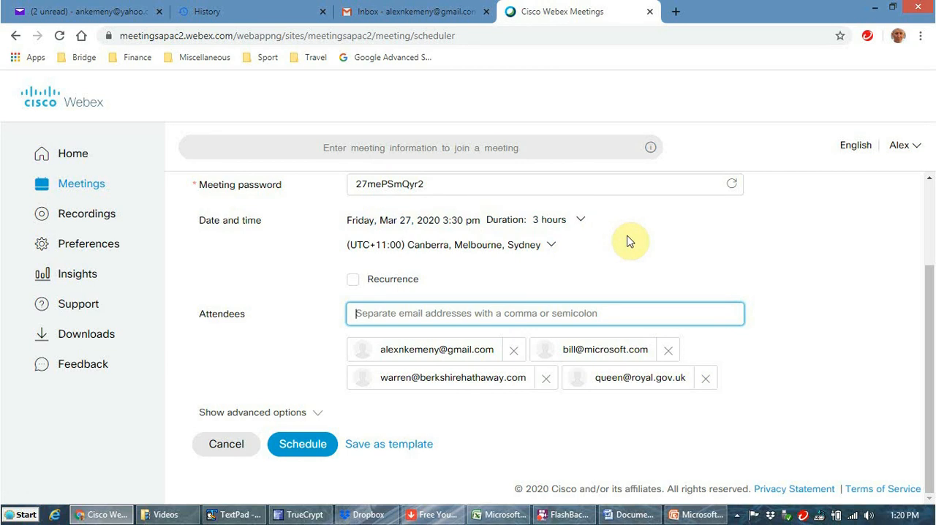
Step: Schedule the meeting and review its information page, including the invitee list and other ways to join
{"action": "left_click", "coordinate": [303, 445]}
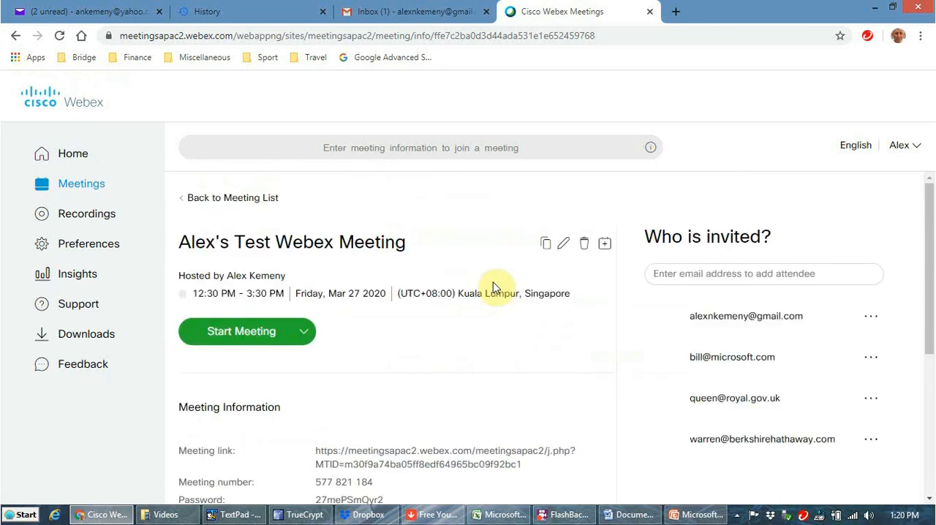
{"action": "scroll", "coordinate": [496, 288], "scroll_direction": "down", "scroll_amount": 3}
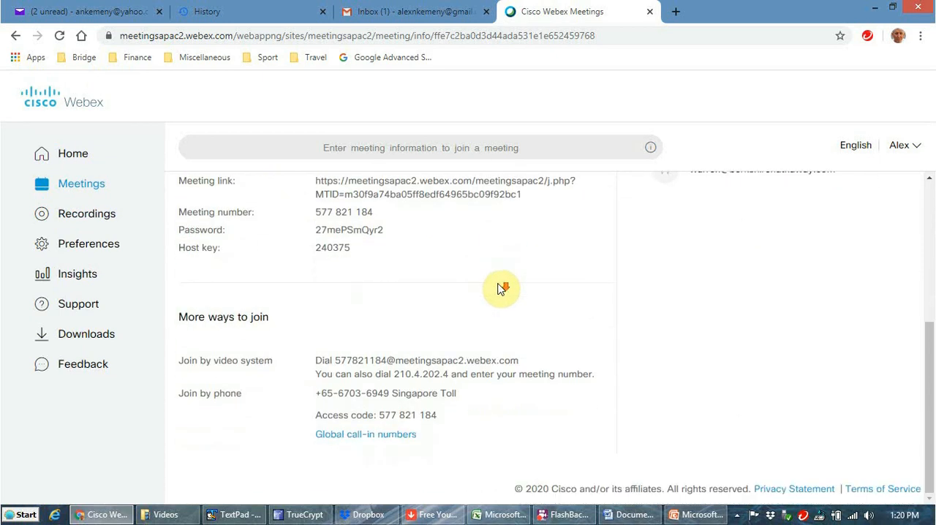
{"action": "scroll", "coordinate": [501, 289], "scroll_direction": "up", "scroll_amount": 5}
{"action": "scroll", "coordinate": [500, 289], "scroll_direction": "down", "scroll_amount": 3}
{"action": "scroll", "coordinate": [505, 286], "scroll_direction": "up", "scroll_amount": 3}
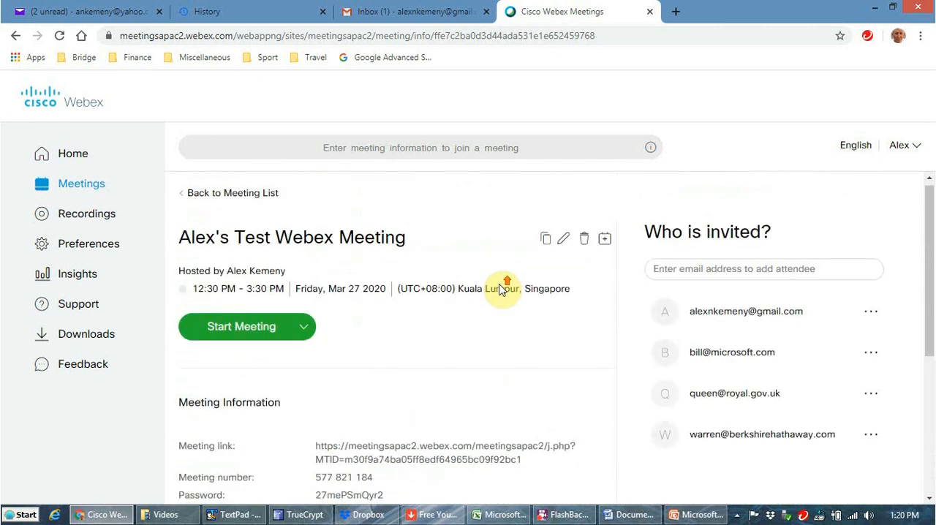
Step: Switch to the Yahoo Mail inbox, open the "Webex meeting scheduled" email and read the host details
{"action": "left_click", "coordinate": [63, 9]}
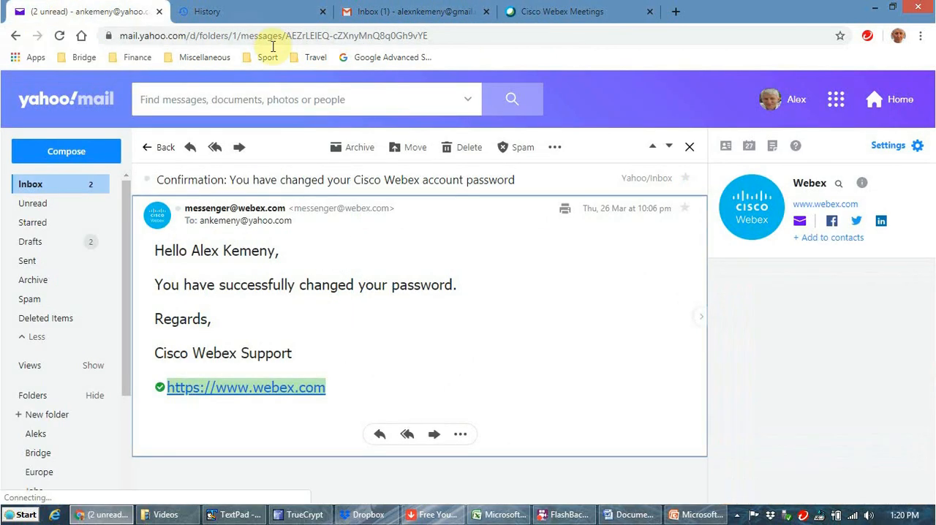
{"action": "left_click", "coordinate": [31, 185]}
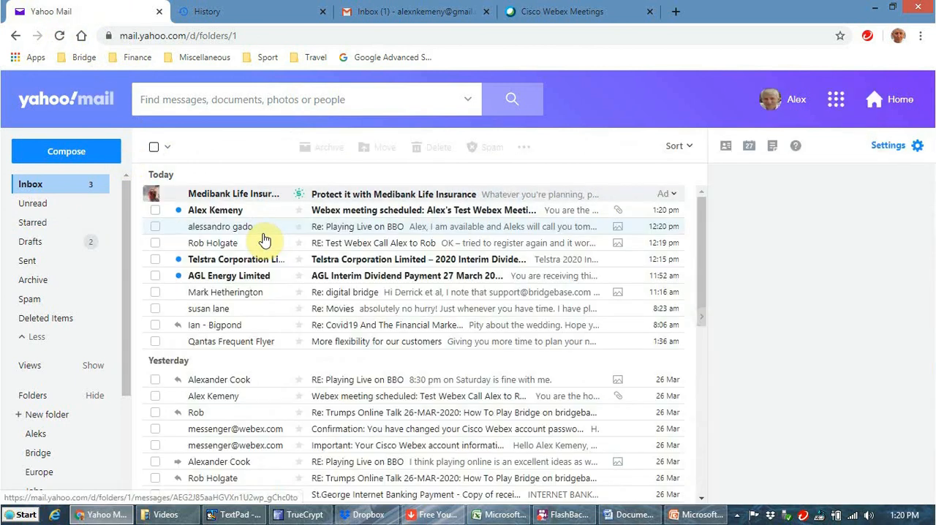
{"action": "left_click", "coordinate": [216, 212]}
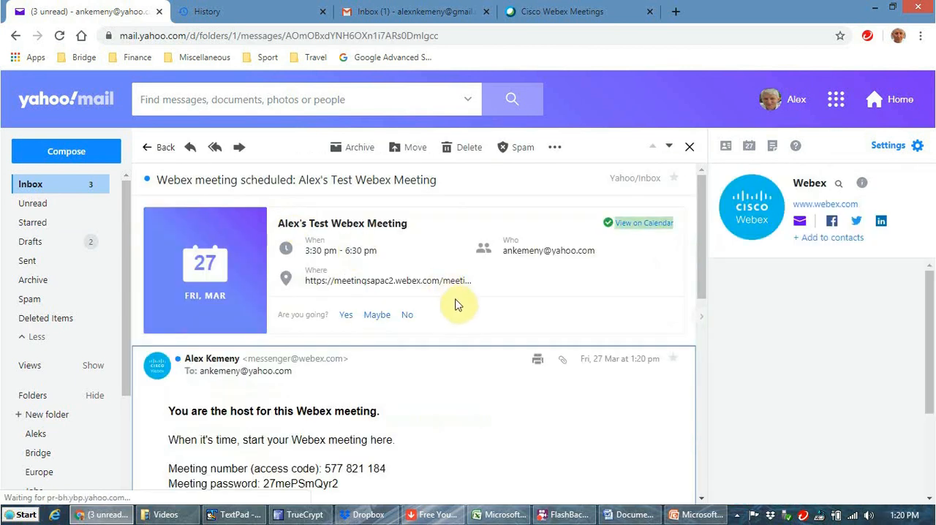
{"action": "scroll", "coordinate": [480, 317], "scroll_direction": "down", "scroll_amount": 2}
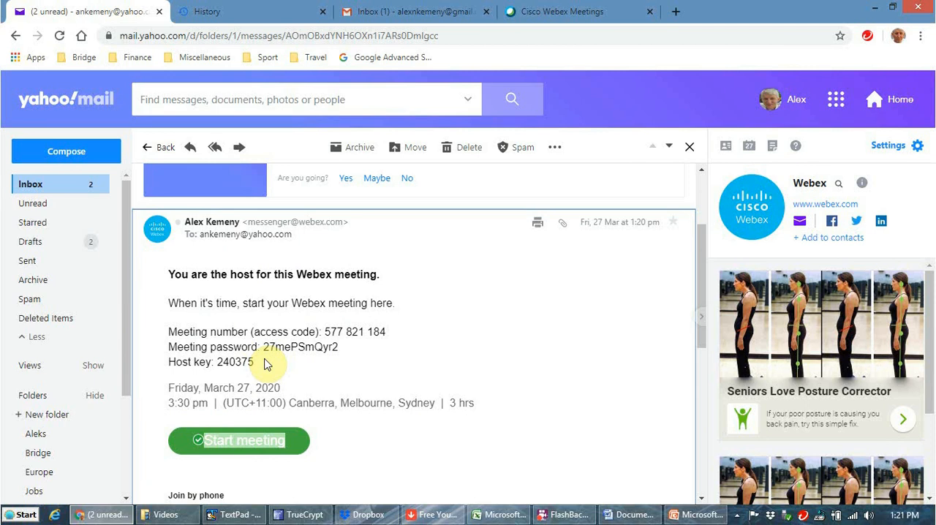
{"action": "scroll", "coordinate": [390, 352], "scroll_direction": "up", "scroll_amount": 1}
{"action": "scroll", "coordinate": [395, 350], "scroll_direction": "up", "scroll_amount": 1}
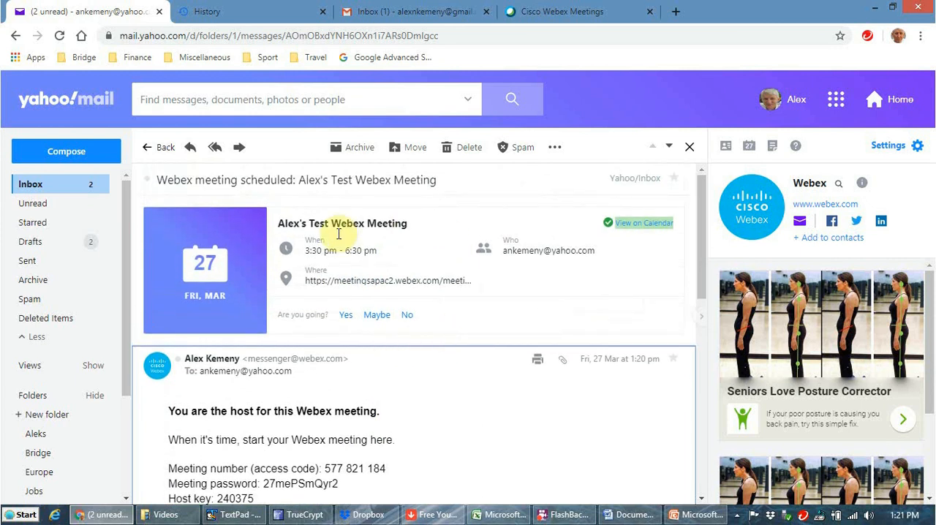
Step: Answer Yes to the meeting invitation in the host's email and review its start and joining options
{"action": "left_click", "coordinate": [347, 316]}
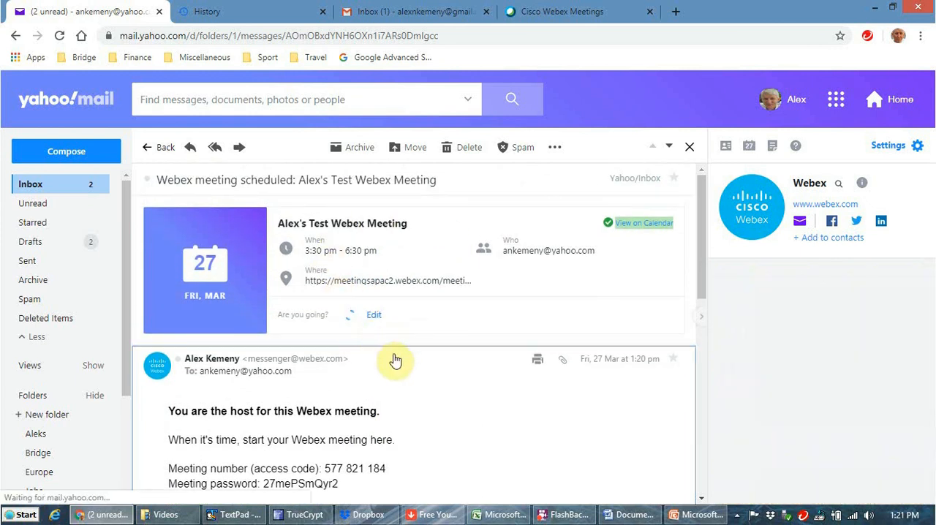
{"action": "scroll", "coordinate": [455, 378], "scroll_direction": "down", "scroll_amount": 3}
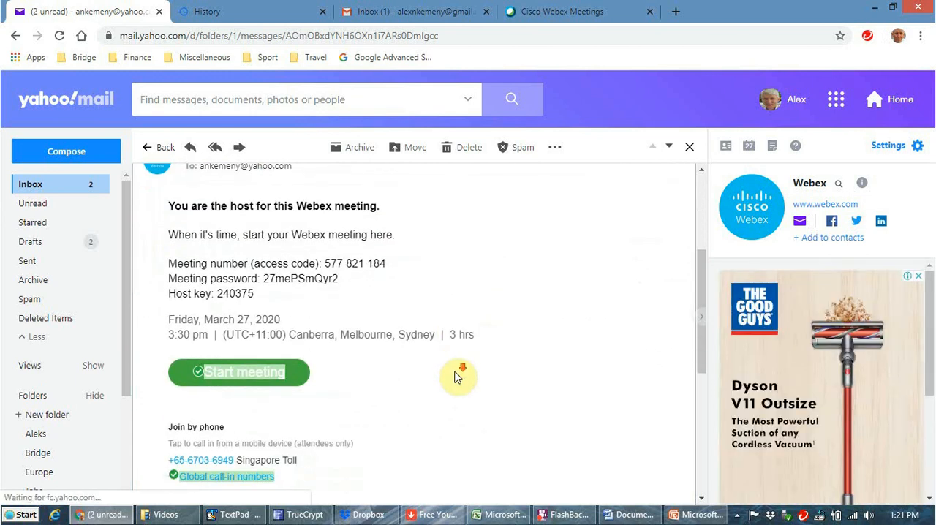
{"action": "scroll", "coordinate": [458, 376], "scroll_direction": "up", "scroll_amount": 2}
{"action": "scroll", "coordinate": [457, 377], "scroll_direction": "down", "scroll_amount": 4}
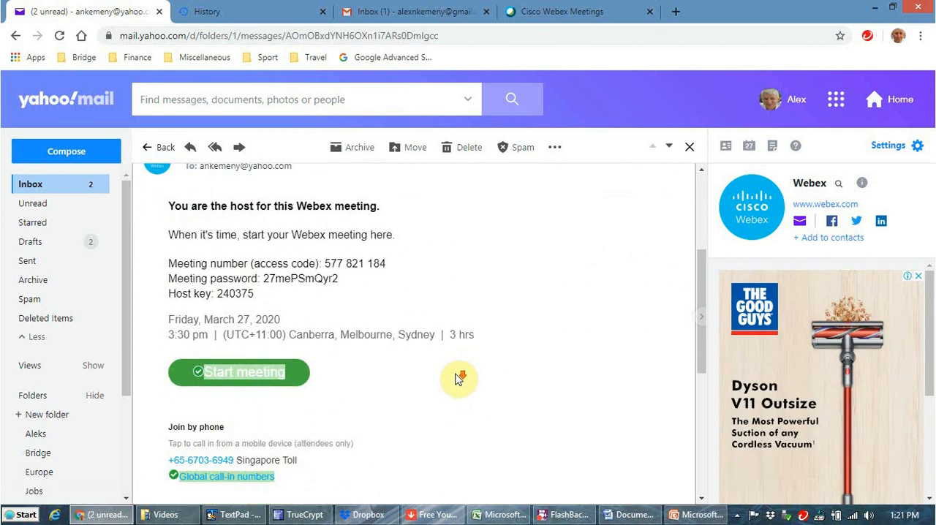
{"action": "scroll", "coordinate": [457, 378], "scroll_direction": "up", "scroll_amount": 2}
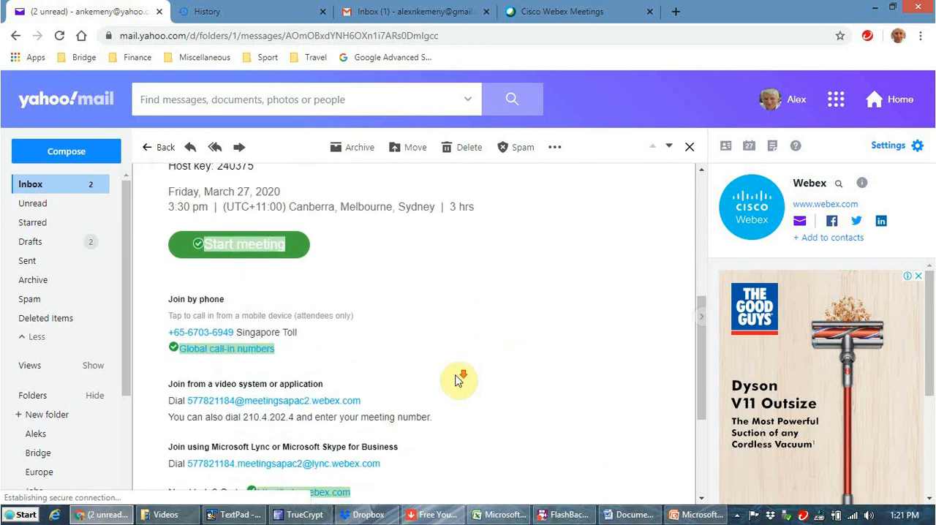
{"action": "scroll", "coordinate": [456, 379], "scroll_direction": "up", "scroll_amount": 3}
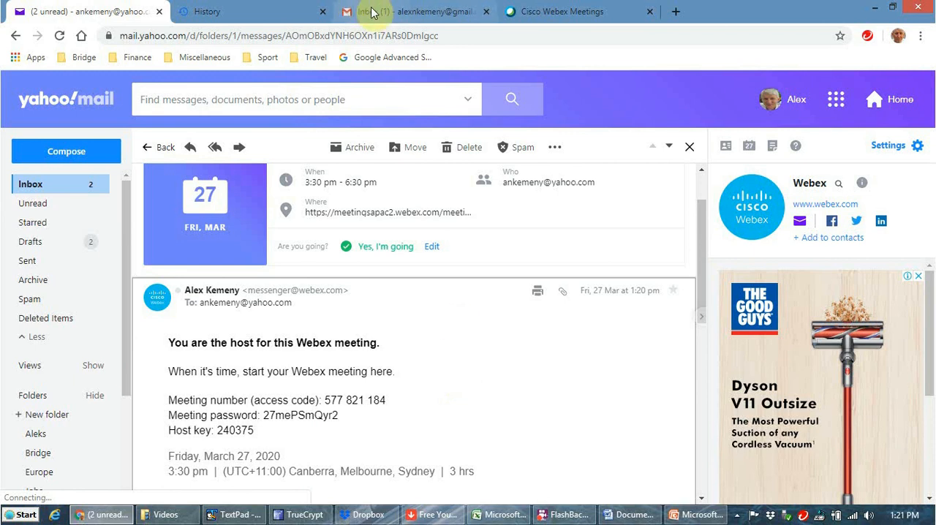
Step: Return to the Yahoo inbox, switch to Gmail and open the Webex meeting invitation email
{"action": "left_click", "coordinate": [29, 183]}
{"action": "left_click", "coordinate": [414, 15]}
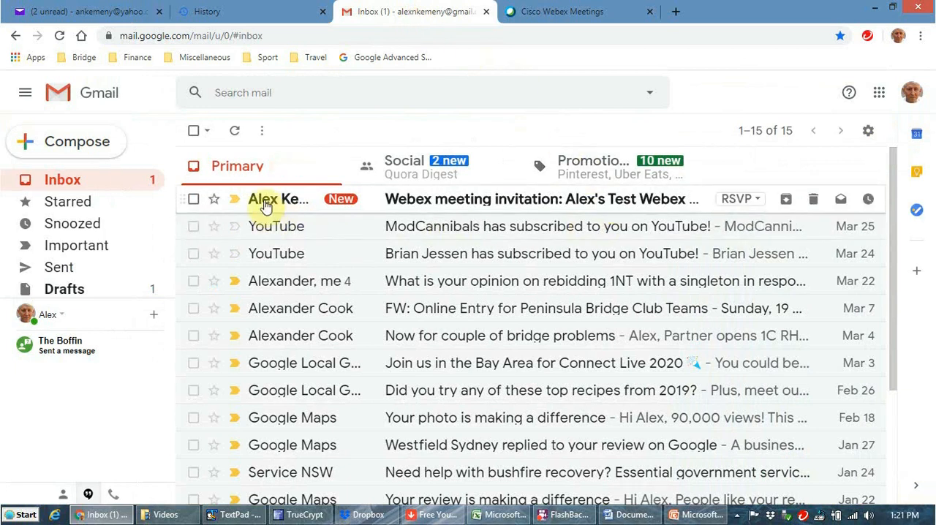
{"action": "mouse_move", "coordinate": [266, 206]}
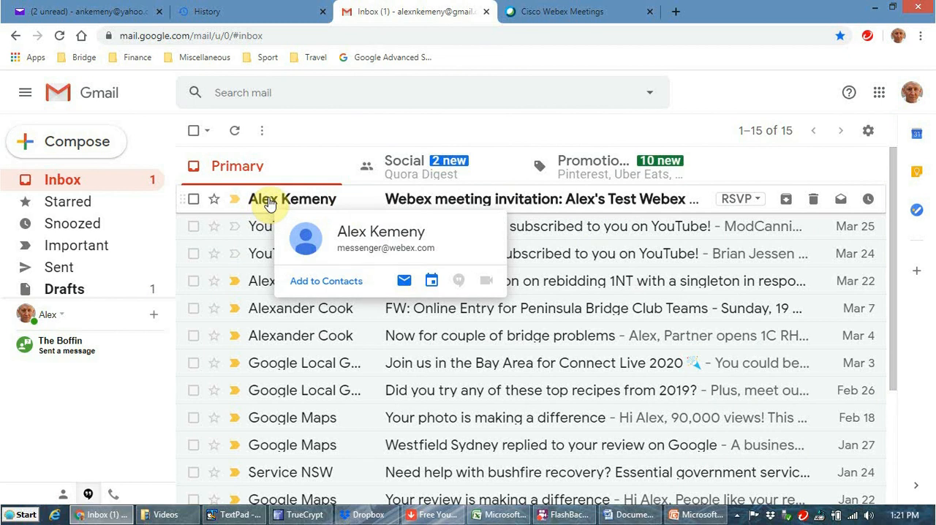
{"action": "left_click", "coordinate": [269, 205]}
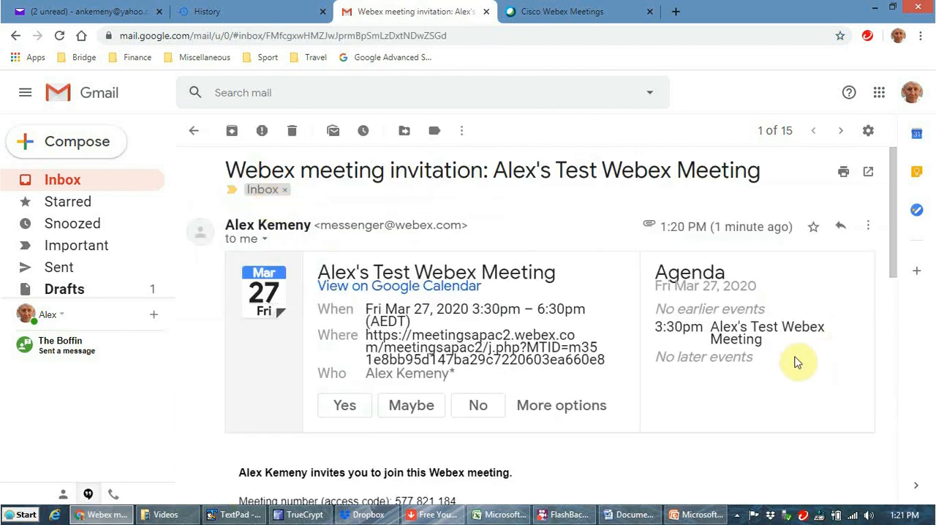
Step: Read through the attendee's invitation in Gmail and answer Yes to attending the meeting
{"action": "scroll", "coordinate": [781, 393], "scroll_direction": "down", "scroll_amount": 2}
{"action": "scroll", "coordinate": [781, 393], "scroll_direction": "up", "scroll_amount": 1}
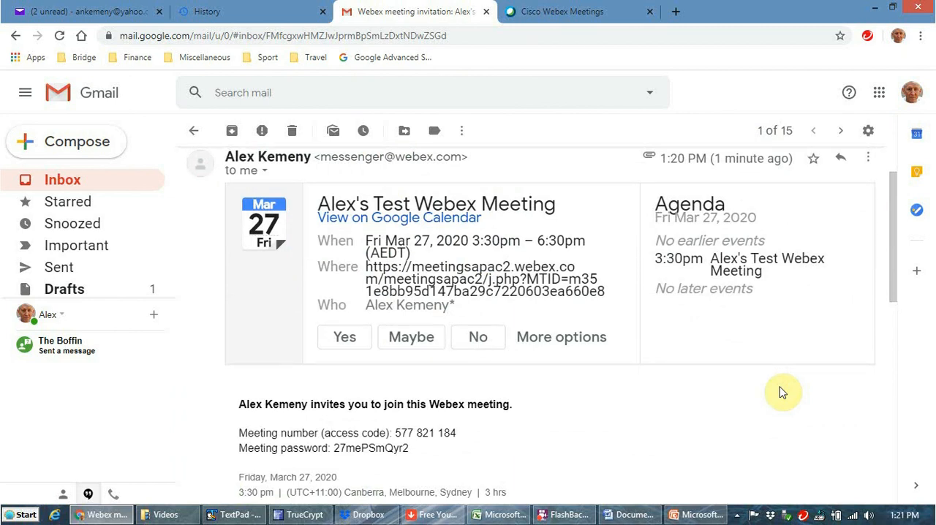
{"action": "scroll", "coordinate": [781, 393], "scroll_direction": "down", "scroll_amount": 2}
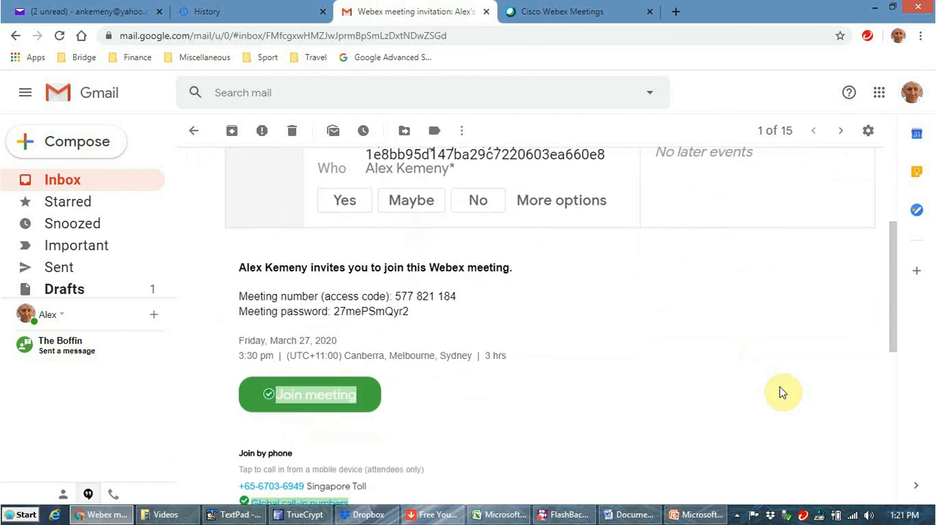
{"action": "scroll", "coordinate": [781, 393], "scroll_direction": "up", "scroll_amount": 3}
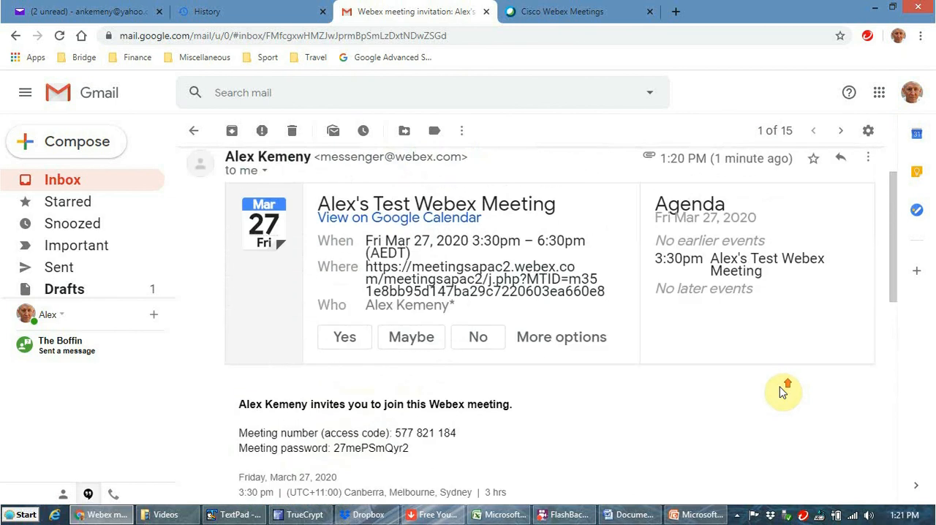
{"action": "scroll", "coordinate": [781, 392], "scroll_direction": "down", "scroll_amount": 3}
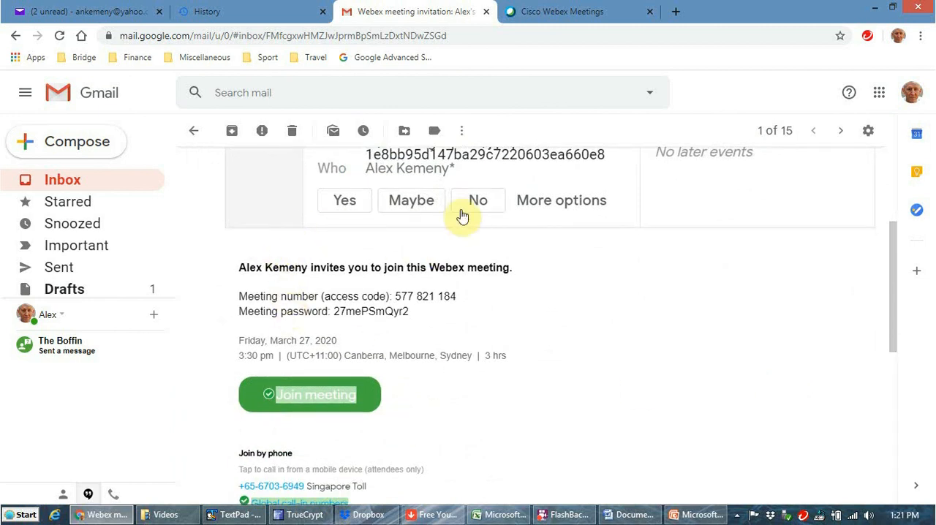
{"action": "scroll", "coordinate": [643, 355], "scroll_direction": "down", "scroll_amount": 2}
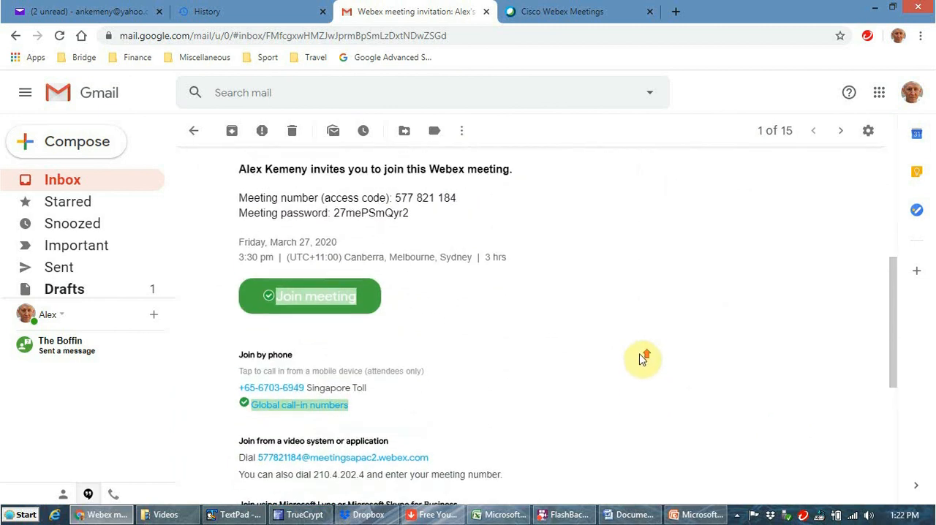
{"action": "scroll", "coordinate": [643, 354], "scroll_direction": "up", "scroll_amount": 3}
{"action": "left_click", "coordinate": [348, 269]}
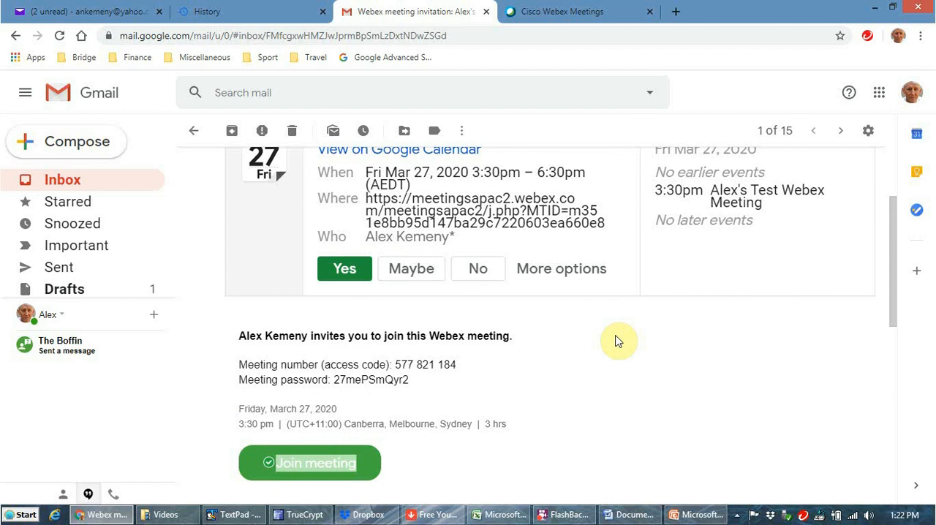
Step: Examine the invitation's meeting number, password, date and time, join link and phone joining options
{"action": "scroll", "coordinate": [623, 338], "scroll_direction": "down", "scroll_amount": 2}
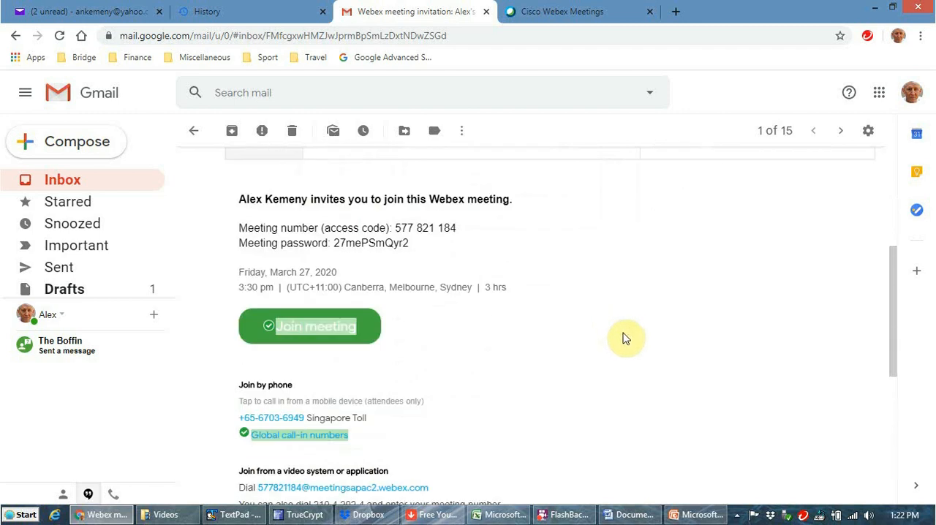
{"action": "scroll", "coordinate": [623, 338], "scroll_direction": "down", "scroll_amount": 2}
{"action": "scroll", "coordinate": [623, 338], "scroll_direction": "up", "scroll_amount": 2}
{"action": "scroll", "coordinate": [506, 221], "scroll_direction": "up", "scroll_amount": 2}
{"action": "scroll", "coordinate": [604, 307], "scroll_direction": "up", "scroll_amount": 2}
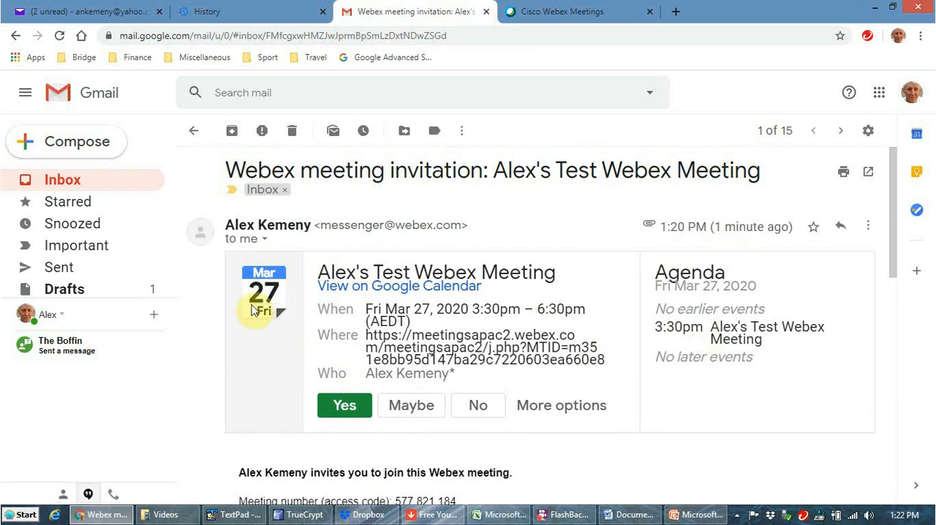
{"action": "scroll", "coordinate": [571, 431], "scroll_direction": "down", "scroll_amount": 1}
{"action": "scroll", "coordinate": [571, 431], "scroll_direction": "down", "scroll_amount": 2}
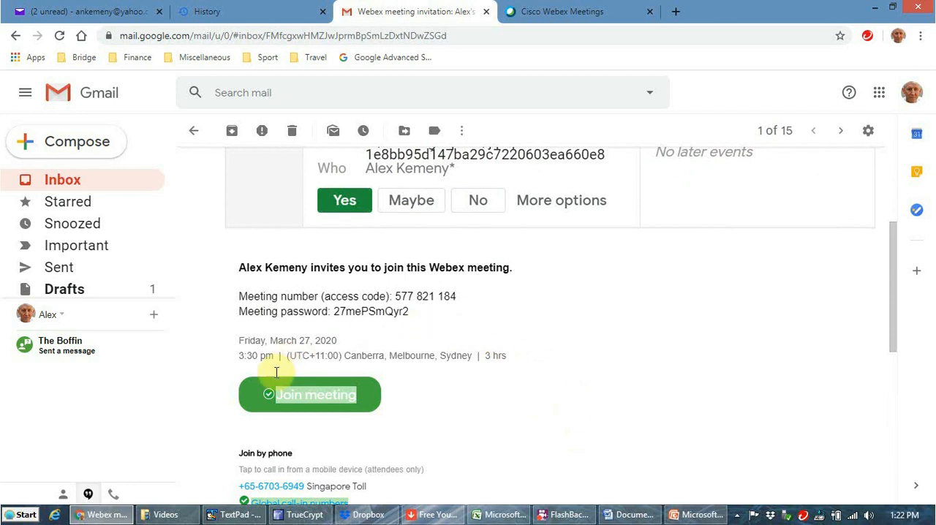
{"action": "scroll", "coordinate": [524, 403], "scroll_direction": "down", "scroll_amount": 2}
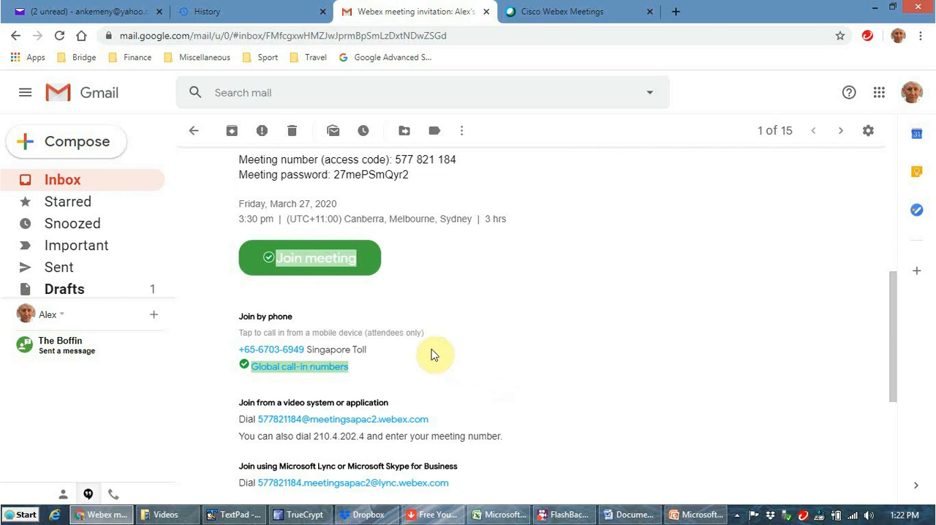
Step: Open the global call-in numbers list and highlight the Australia Toll and Australia Toll 2 numbers
{"action": "left_click", "coordinate": [310, 371]}
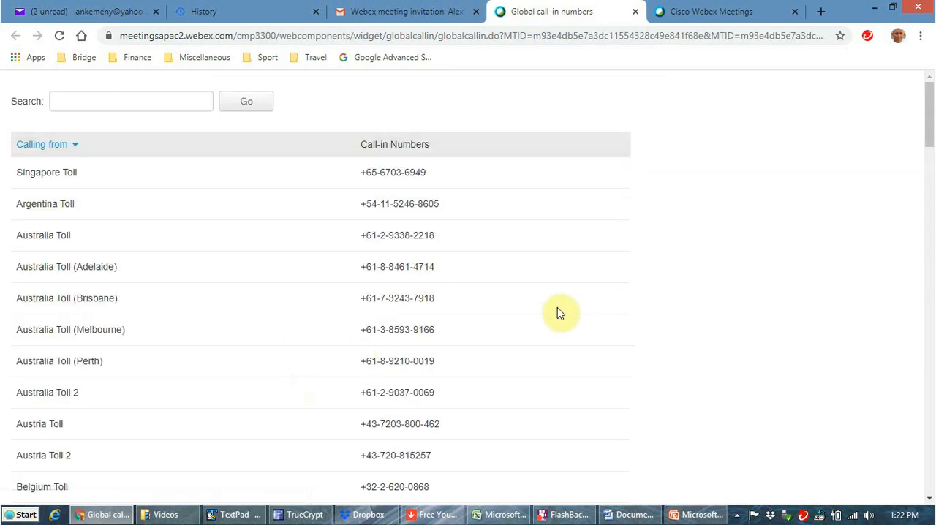
{"action": "scroll", "coordinate": [560, 313], "scroll_direction": "down", "scroll_amount": 2}
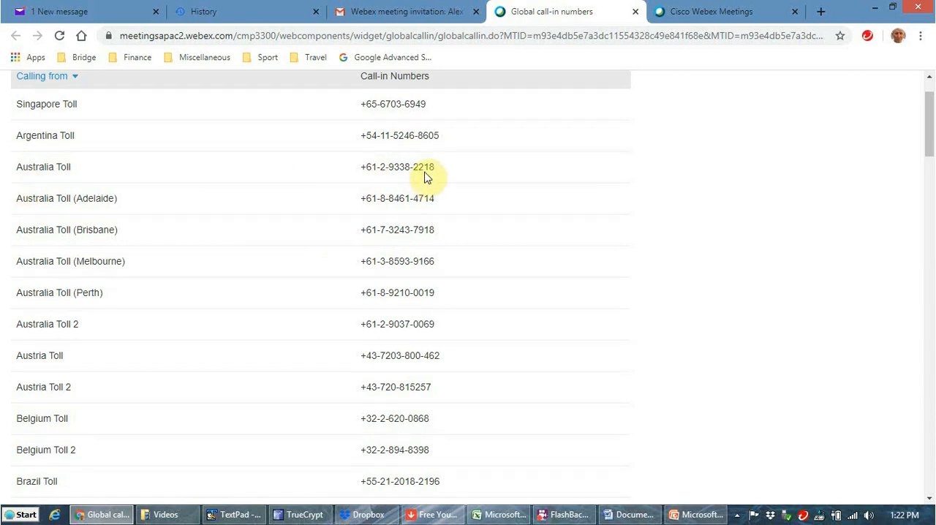
{"action": "left_click_drag", "start_coordinate": [364, 167], "coordinate": [445, 167]}
{"action": "left_click_drag", "start_coordinate": [359, 326], "coordinate": [443, 326]}
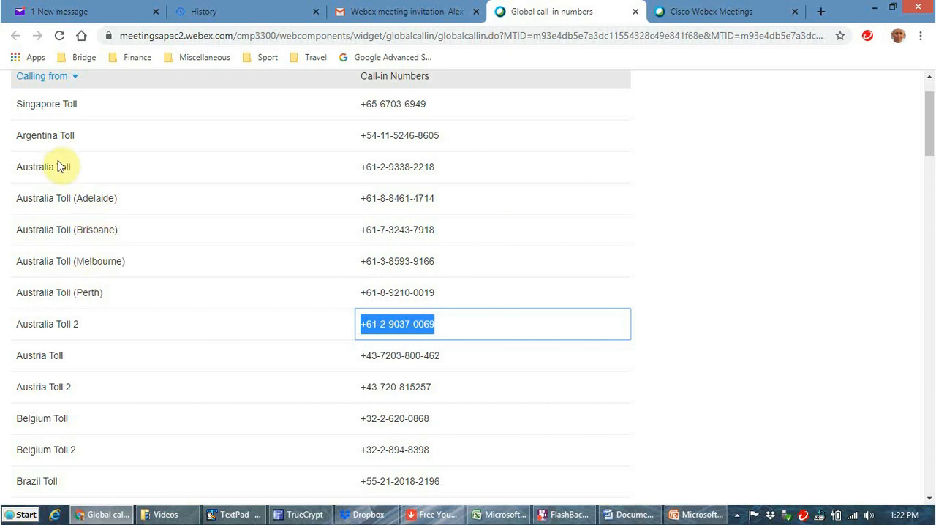
{"action": "left_click", "coordinate": [545, 270]}
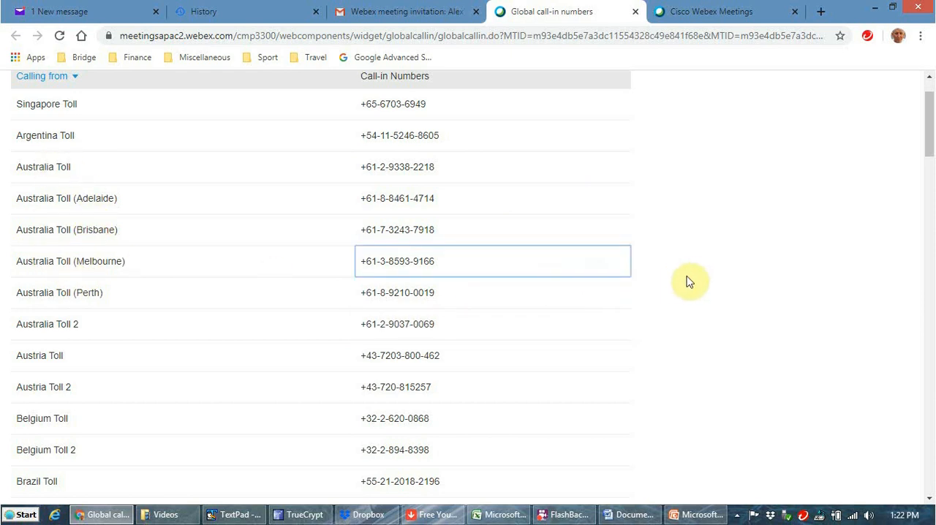
Step: Highlight the Australia Toll 2 number again and look through the call-in list down to United States Toll
{"action": "scroll", "coordinate": [691, 278], "scroll_direction": "down", "scroll_amount": 2}
{"action": "scroll", "coordinate": [692, 278], "scroll_direction": "up", "scroll_amount": 2}
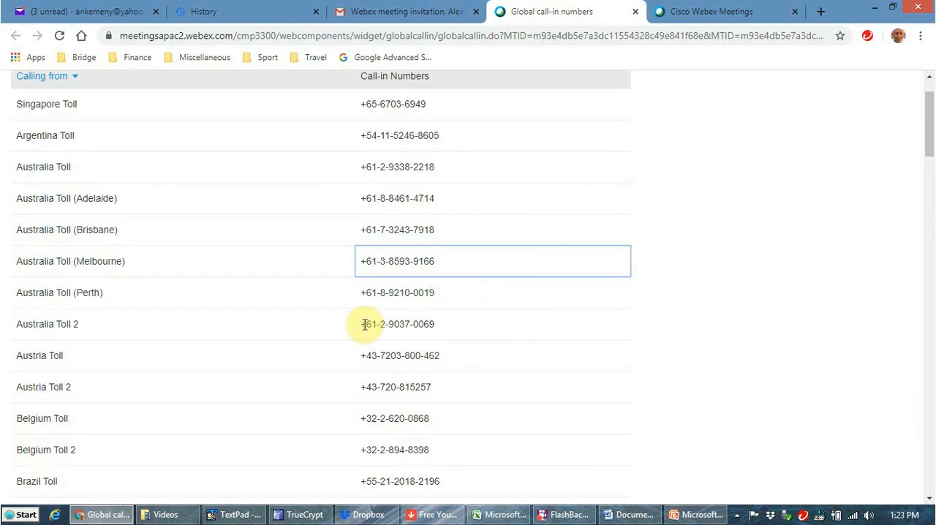
{"action": "left_click_drag", "start_coordinate": [363, 325], "coordinate": [455, 333]}
{"action": "left_click", "coordinate": [498, 379]}
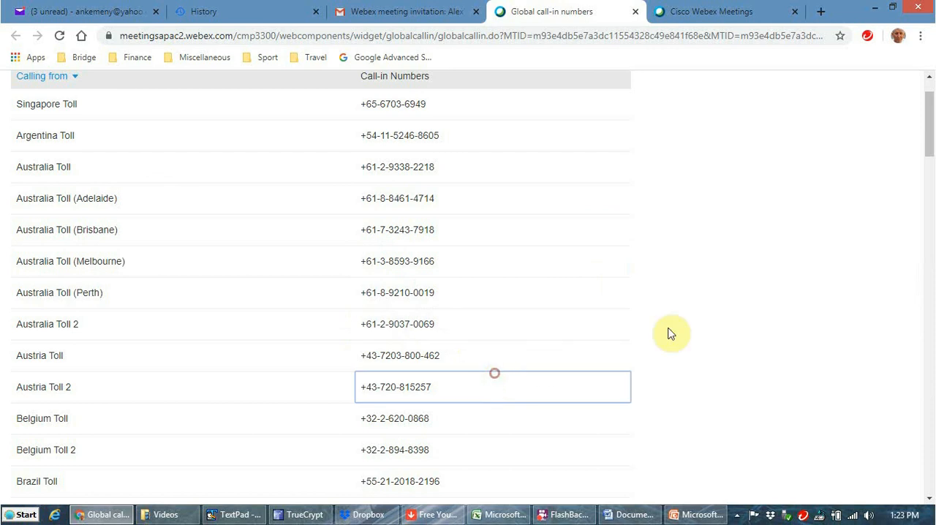
{"action": "left_click_drag", "start_coordinate": [930, 141], "coordinate": [916, 487]}
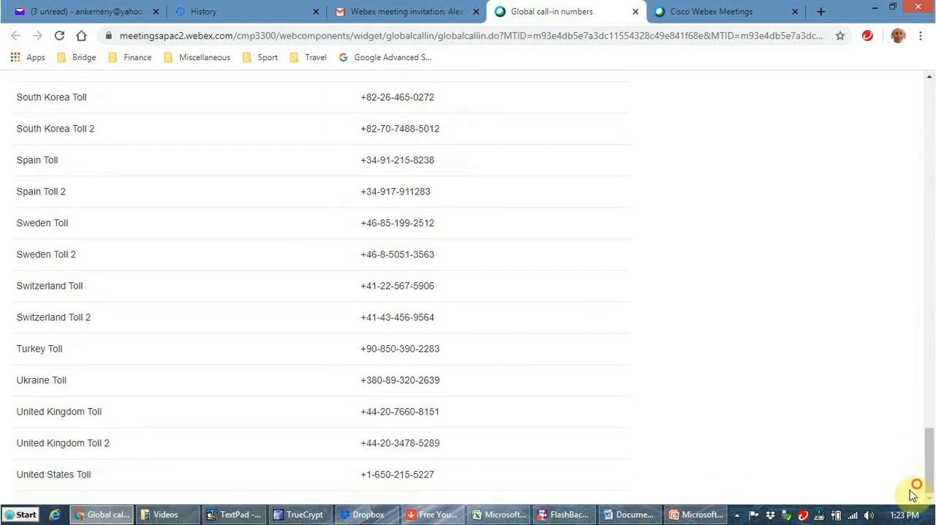
Step: Highlight the United Kingdom Toll number in the call-in list and return to the start of the list
{"action": "left_click", "coordinate": [362, 411]}
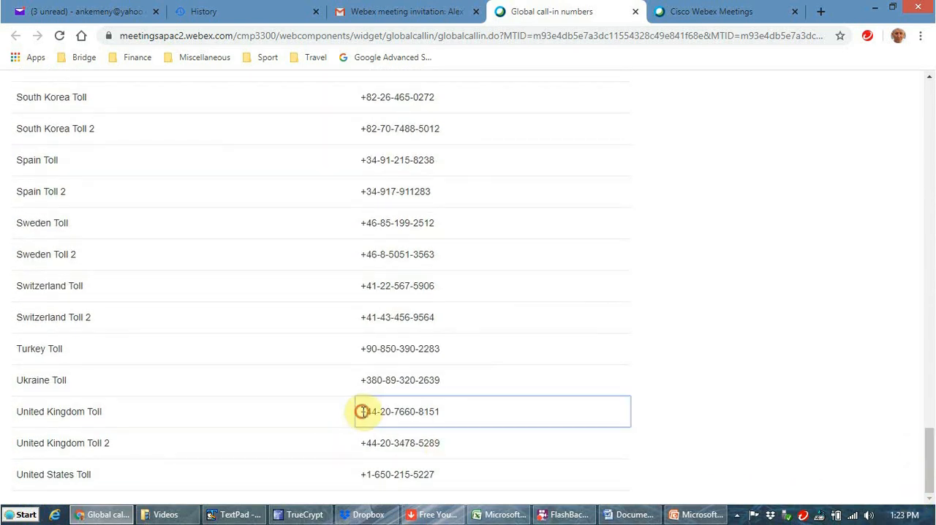
{"action": "left_click_drag", "start_coordinate": [362, 411], "coordinate": [446, 413]}
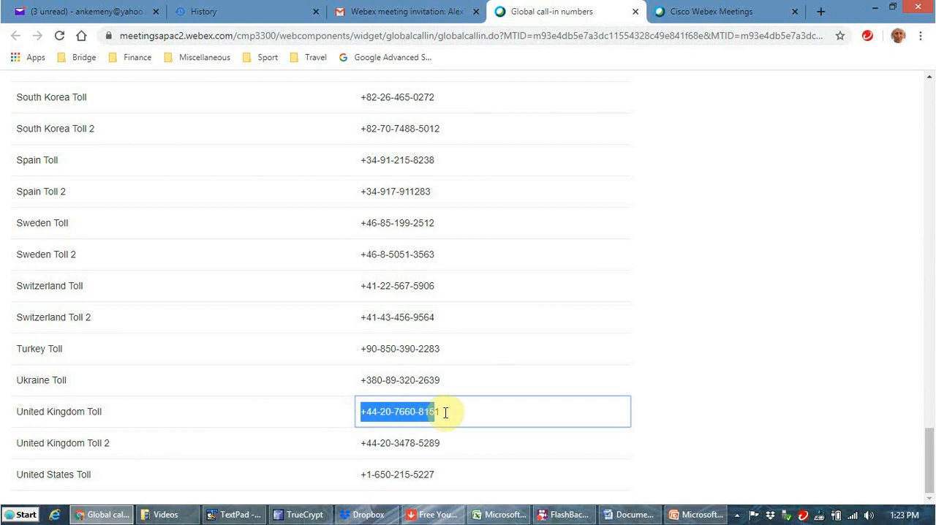
{"action": "left_click", "coordinate": [392, 412]}
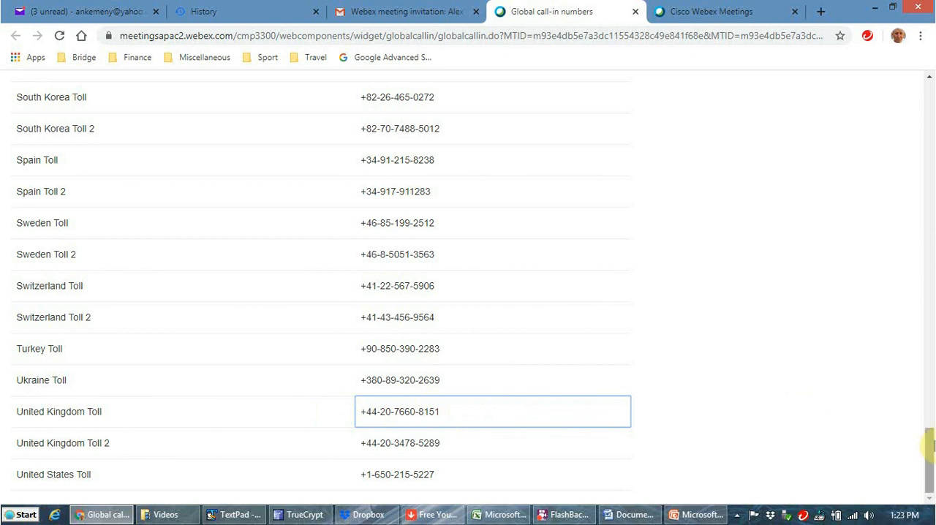
{"action": "left_click_drag", "start_coordinate": [933, 443], "coordinate": [933, 138]}
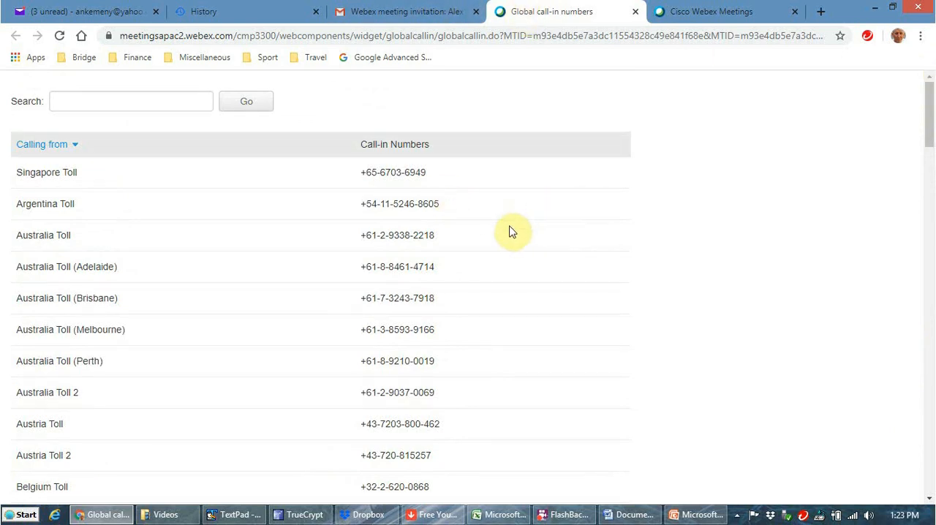
Step: Highlight the Australia Toll 2 number in the call-in list and the meeting number (access code) in the Gmail invitation
{"action": "left_click", "coordinate": [398, 9]}
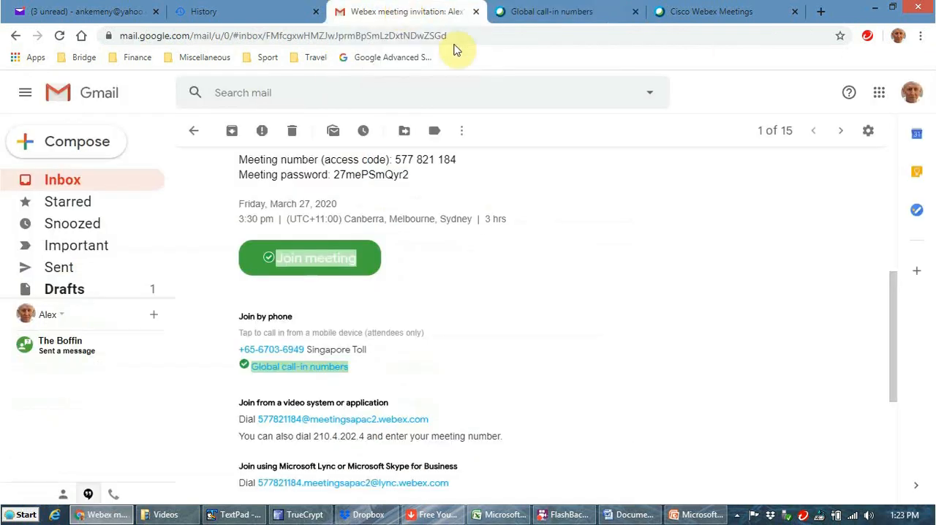
{"action": "left_click", "coordinate": [548, 11]}
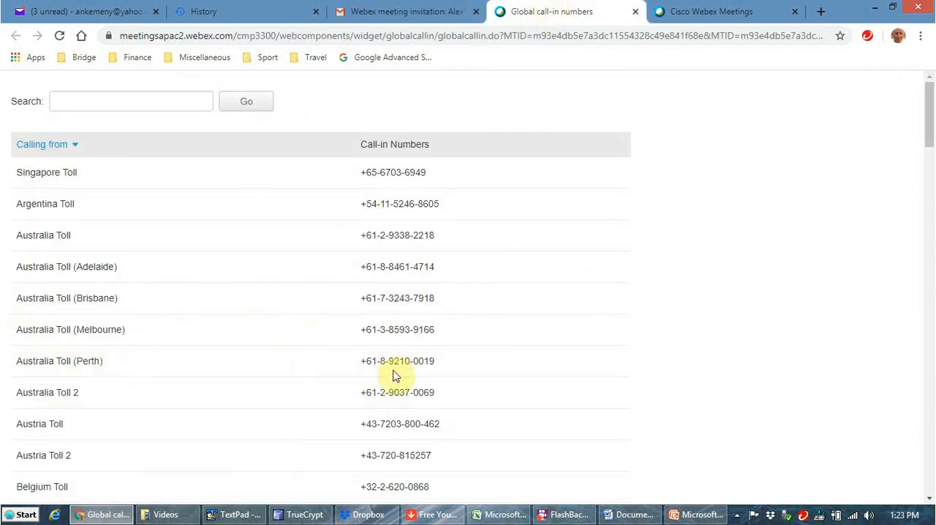
{"action": "left_click_drag", "start_coordinate": [389, 393], "coordinate": [456, 393]}
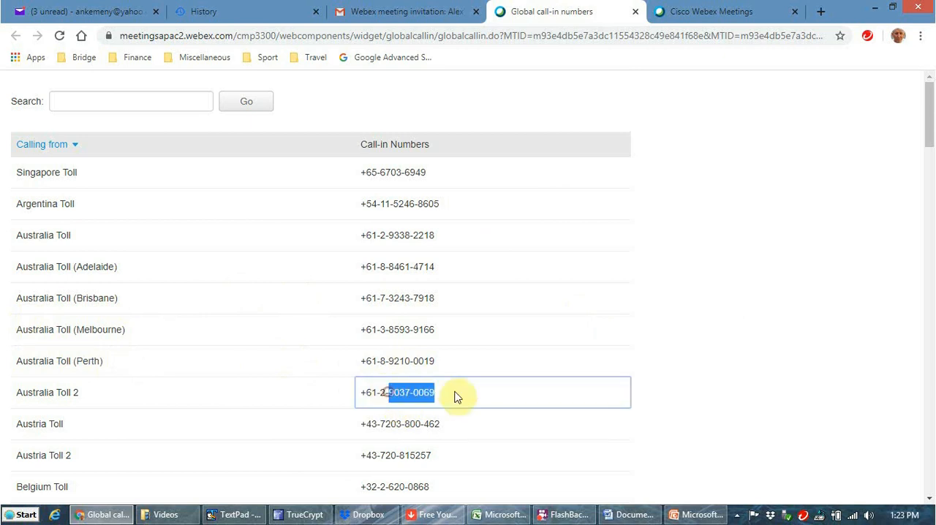
{"action": "left_click", "coordinate": [431, 19]}
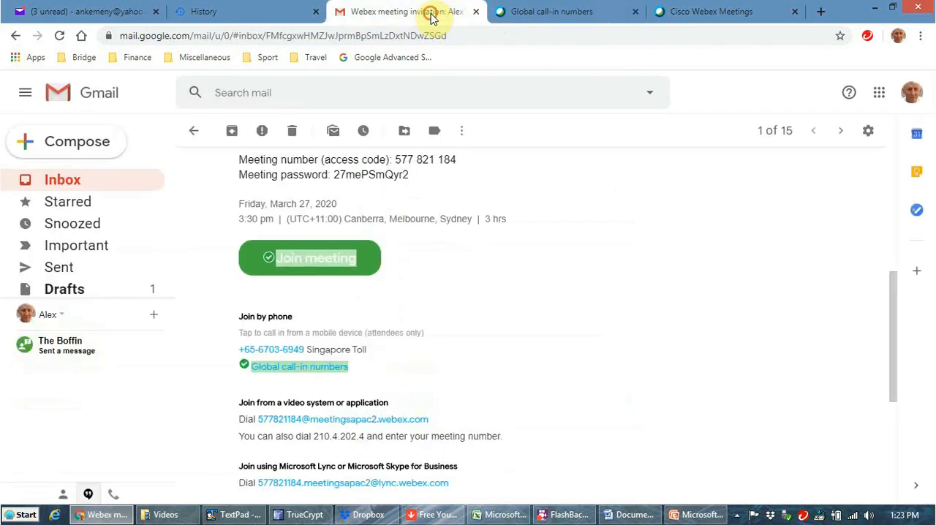
{"action": "mouse_move", "coordinate": [892, 351]}
{"action": "left_mouse_down"}
{"action": "mouse_move", "coordinate": [875, 205]}
{"action": "mouse_move", "coordinate": [882, 345]}
{"action": "left_mouse_up"}
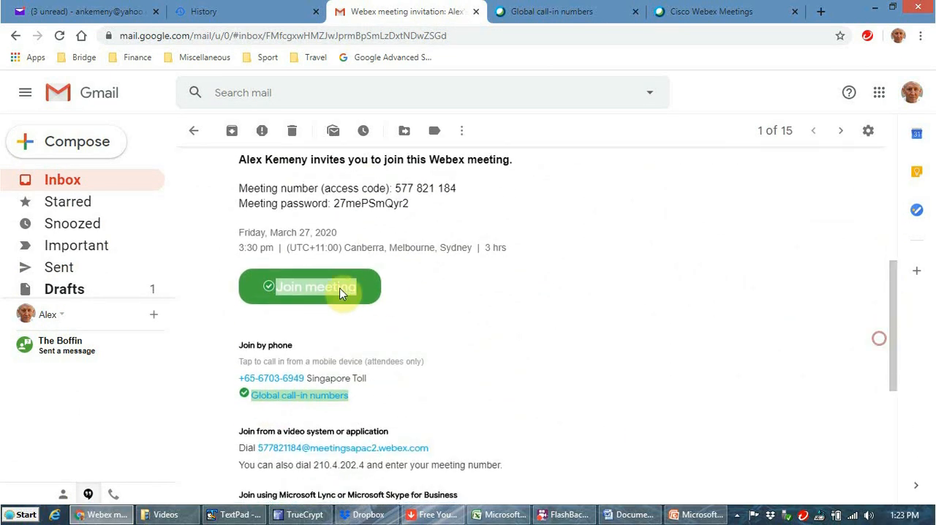
{"action": "left_click_drag", "start_coordinate": [395, 188], "coordinate": [461, 194]}
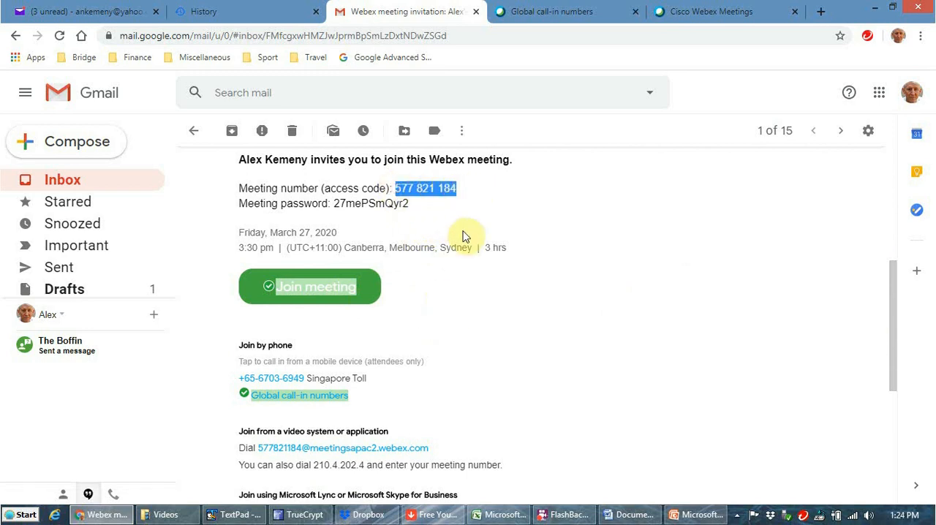
Step: Switch to TextPad, enter an indented # on the second line with blank lines around it, and return to the invitation
{"action": "left_click", "coordinate": [233, 514]}
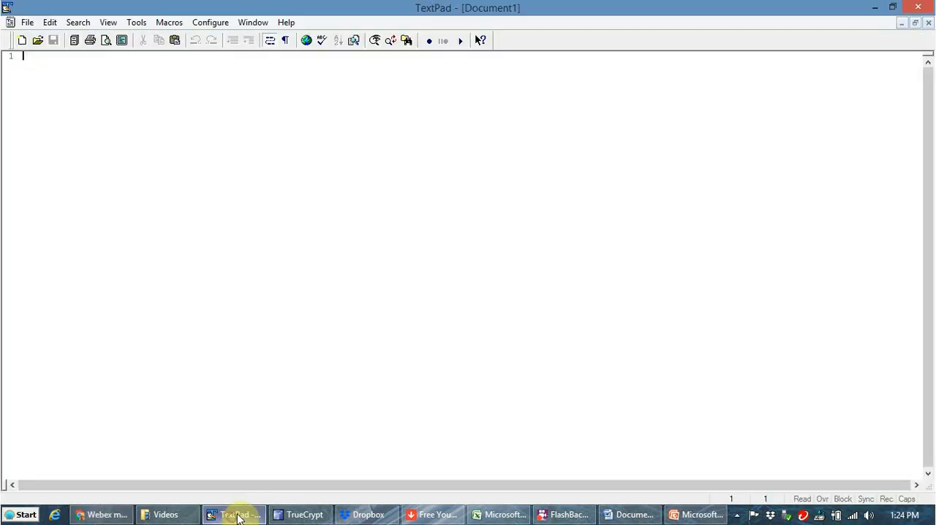
{"action": "type", "text": "#"}
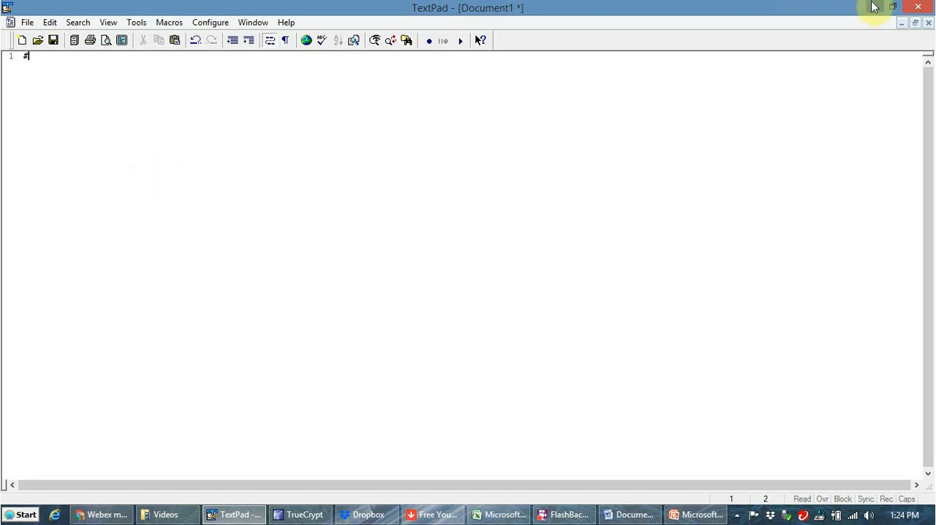
{"action": "key", "text": "Home"}
{"action": "key", "text": "Return"}
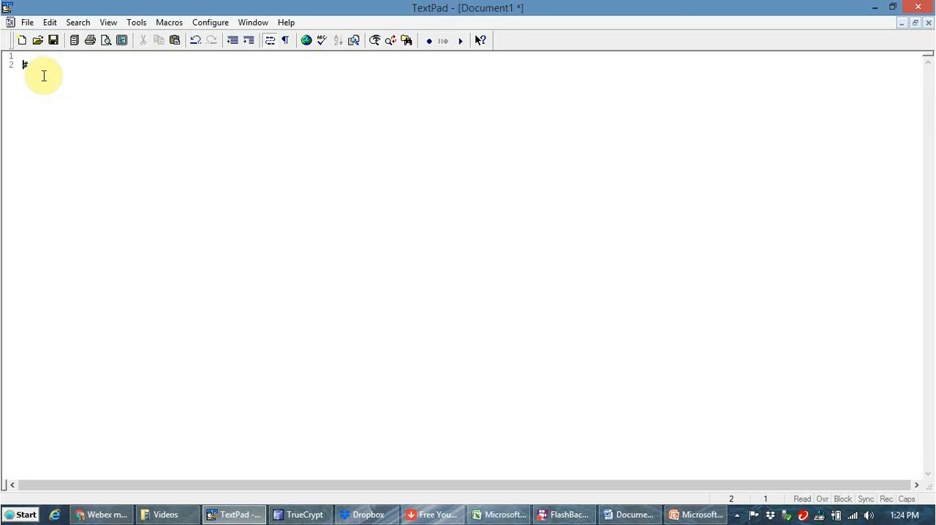
{"action": "key", "text": "Return"}
{"action": "key", "text": "Return"}
{"action": "key", "text": "Return"}
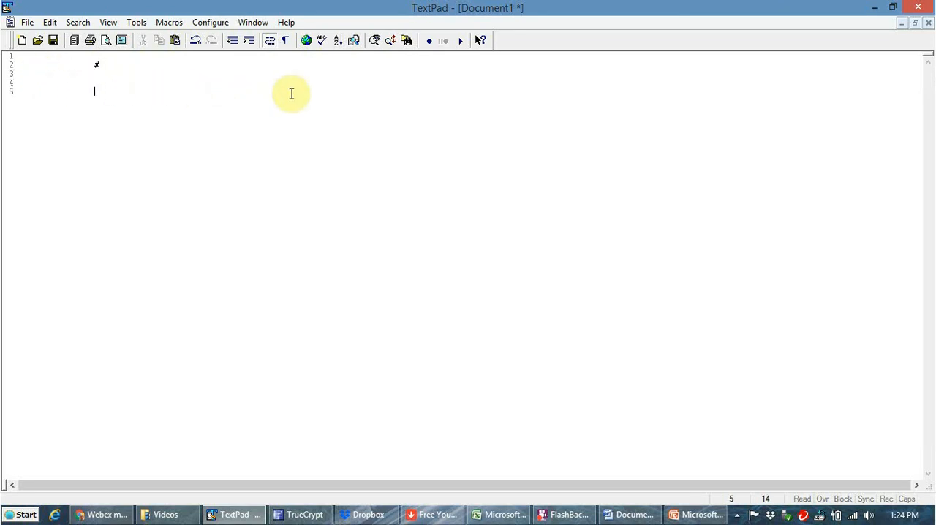
{"action": "left_click", "coordinate": [876, 9]}
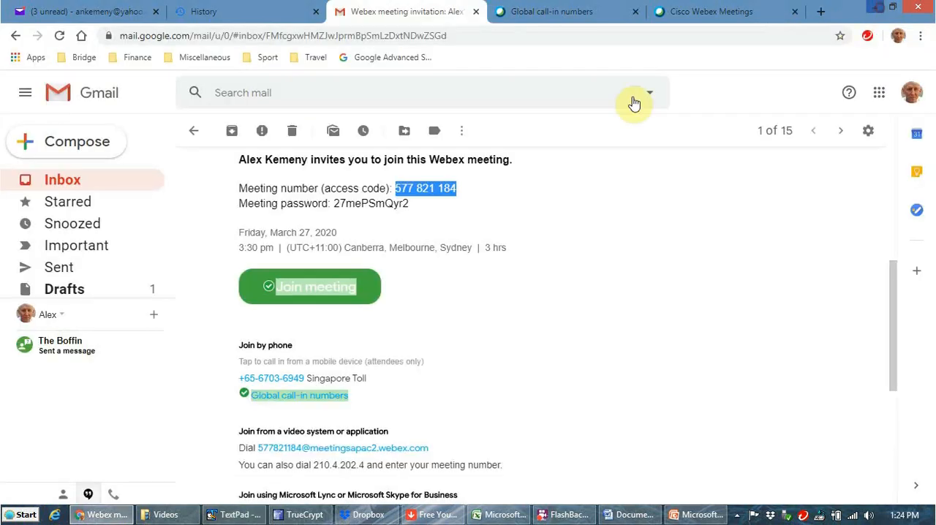
Step: Clear the highlight in the invitation and select the Australia Toll (Perth) entry in the global call-in numbers list
{"action": "left_click", "coordinate": [455, 191]}
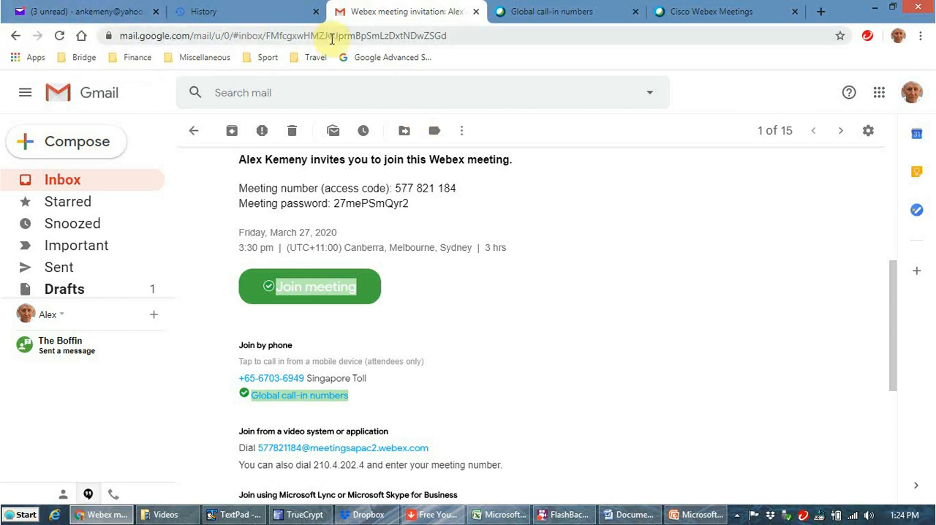
{"action": "left_click", "coordinate": [519, 16]}
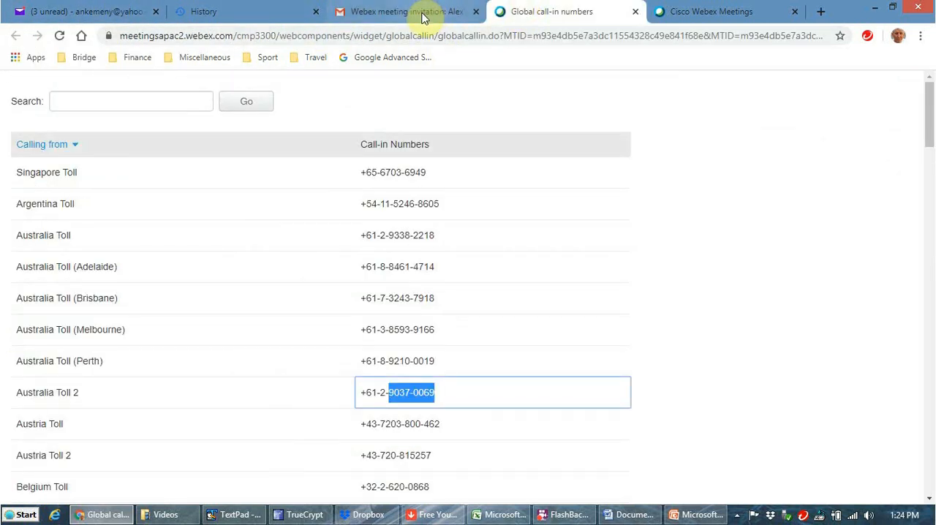
{"action": "left_click", "coordinate": [423, 361]}
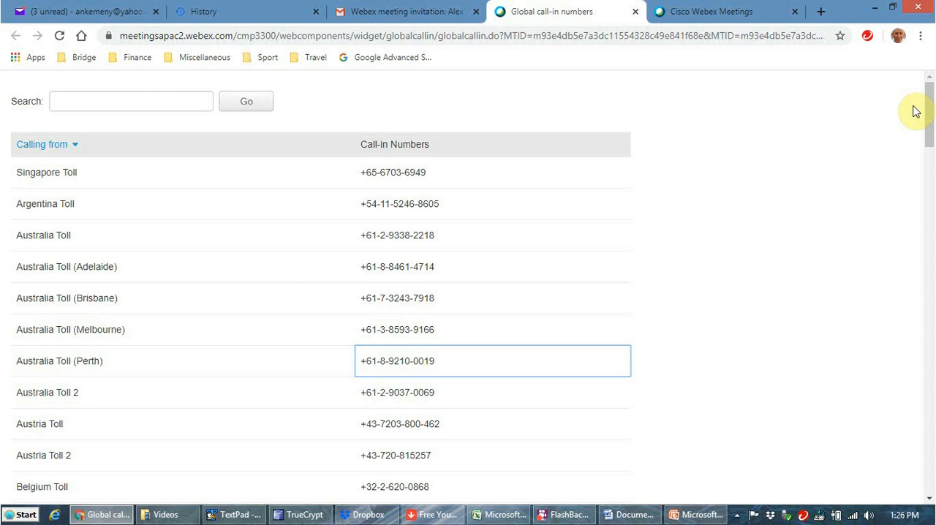
Step: Examine the test meeting's details in Webex, including its schedule, invitees, meeting information and other ways to join
{"action": "left_click", "coordinate": [673, 11]}
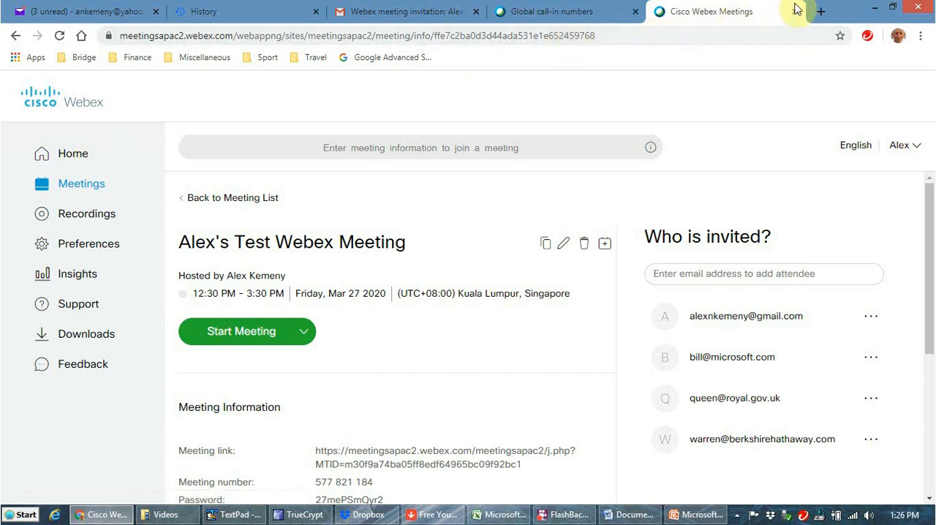
{"action": "scroll", "coordinate": [512, 209], "scroll_direction": "down", "scroll_amount": 4}
{"action": "scroll", "coordinate": [533, 211], "scroll_direction": "up", "scroll_amount": 2}
{"action": "scroll", "coordinate": [533, 211], "scroll_direction": "down", "scroll_amount": 2}
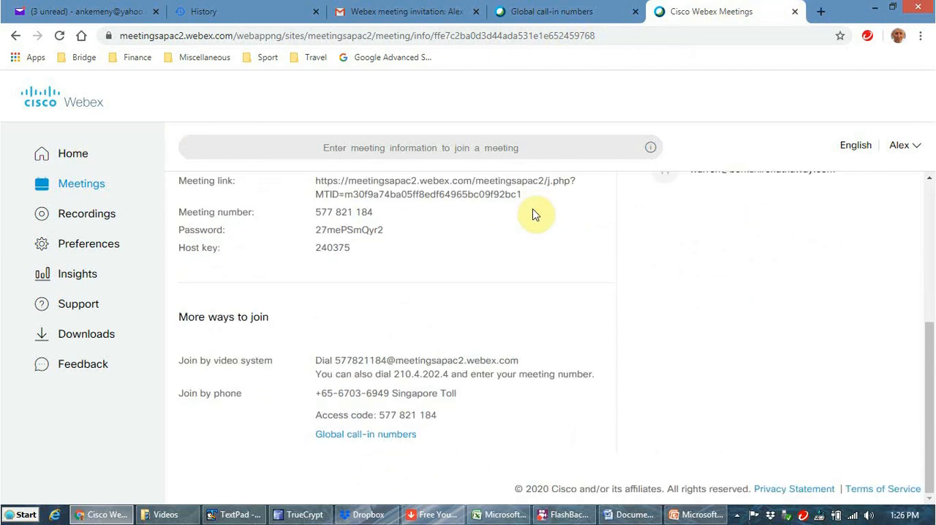
{"action": "scroll", "coordinate": [533, 215], "scroll_direction": "up", "scroll_amount": 4}
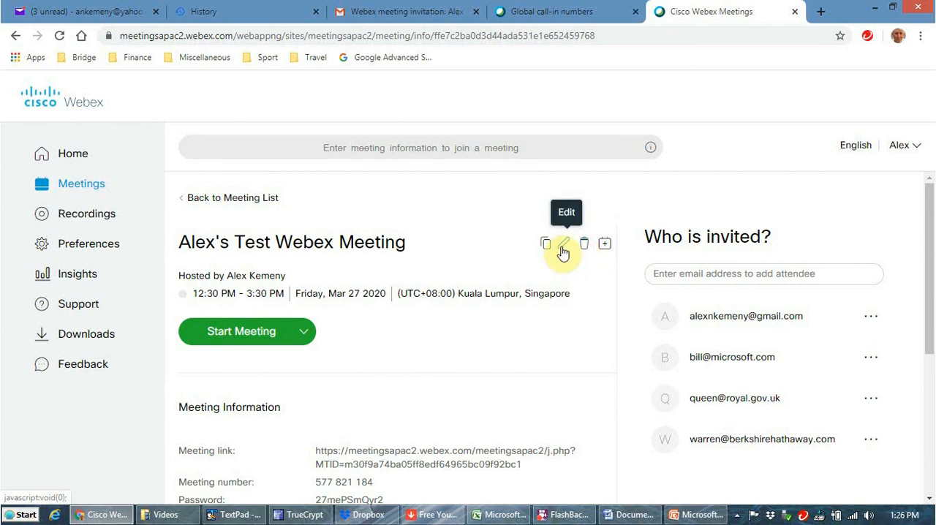
{"action": "scroll", "coordinate": [591, 292], "scroll_direction": "down", "scroll_amount": 1}
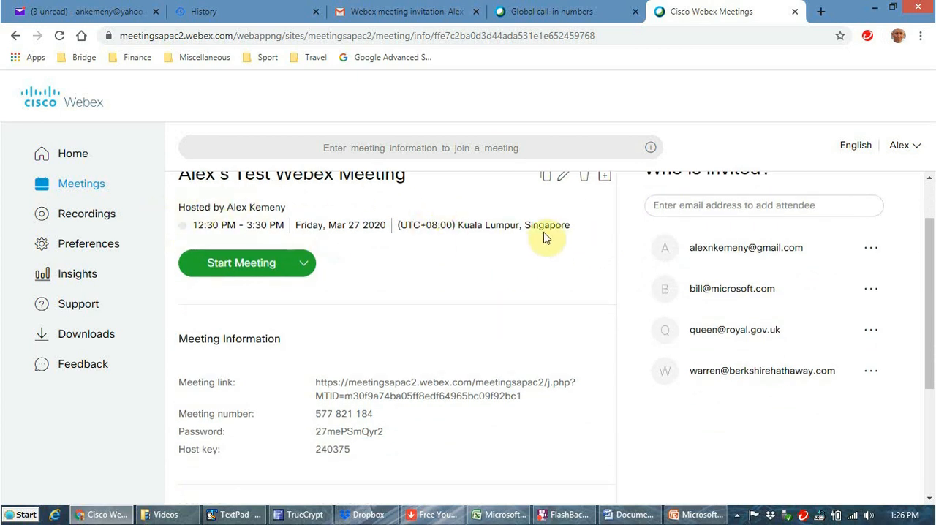
Step: Highlight the meeting's scheduled time, date and time zone on its details page, and clear the highlight
{"action": "left_click_drag", "start_coordinate": [194, 224], "coordinate": [236, 225]}
{"action": "left_click", "coordinate": [585, 227]}
{"action": "left_click_drag", "start_coordinate": [585, 226], "coordinate": [200, 222]}
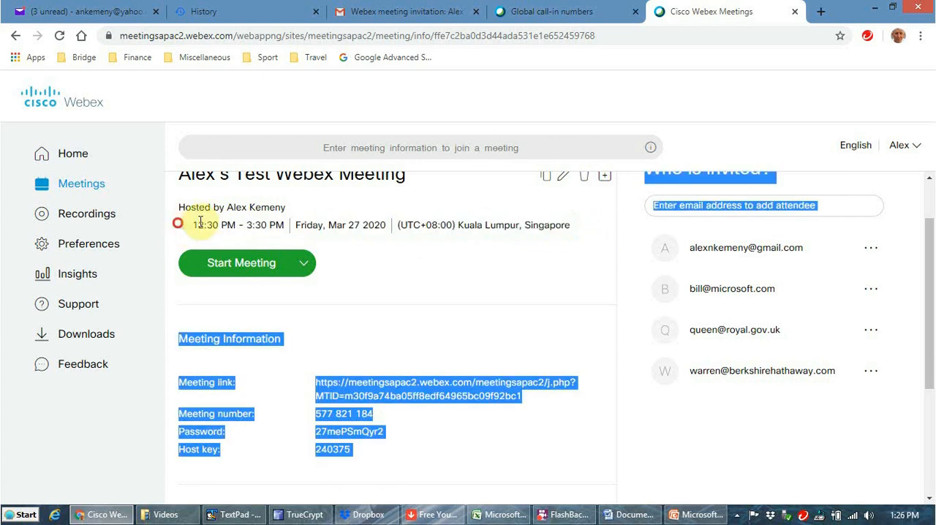
{"action": "left_click", "coordinate": [537, 224]}
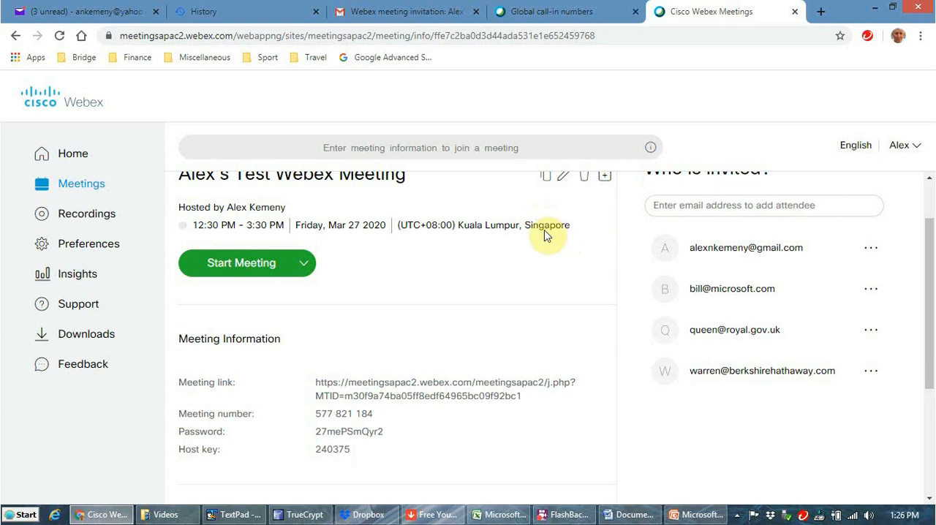
{"action": "scroll", "coordinate": [539, 250], "scroll_direction": "up", "scroll_amount": 1}
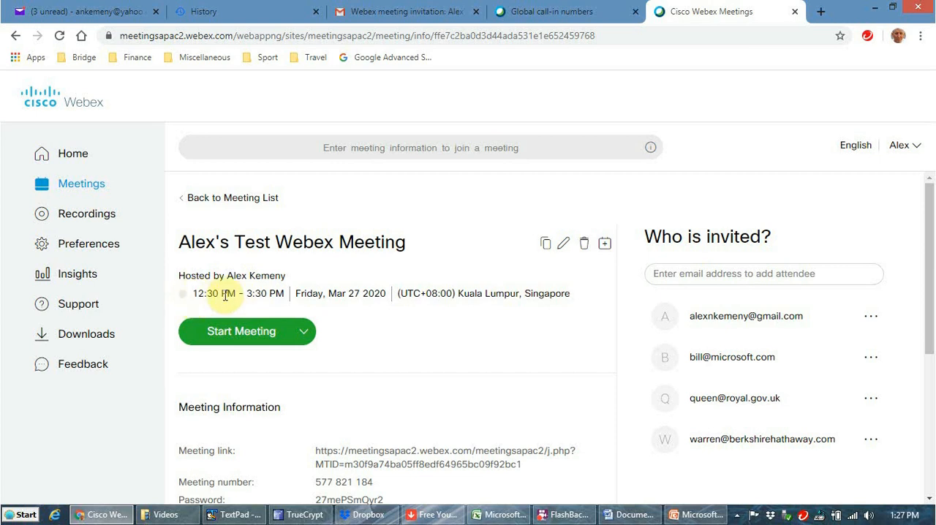
Step: Edit the meeting to remove the Queen from the attendees and append "(Queen Can't Attend" to the meeting topic
{"action": "left_click", "coordinate": [561, 244]}
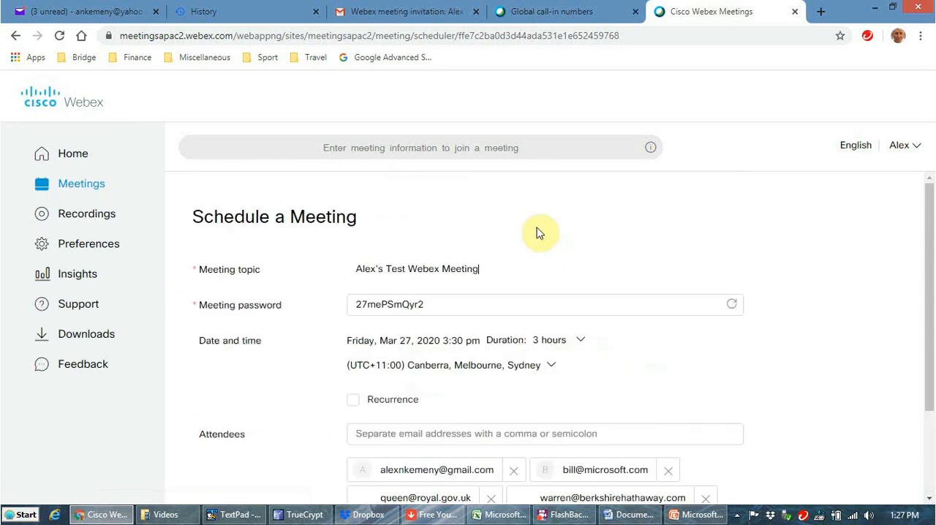
{"action": "scroll", "coordinate": [560, 252], "scroll_direction": "down", "scroll_amount": 2}
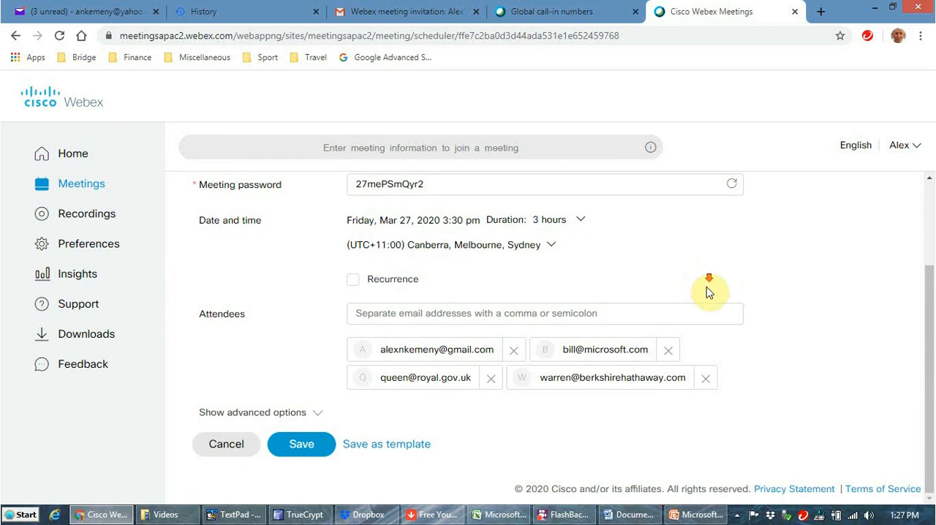
{"action": "left_click", "coordinate": [487, 382]}
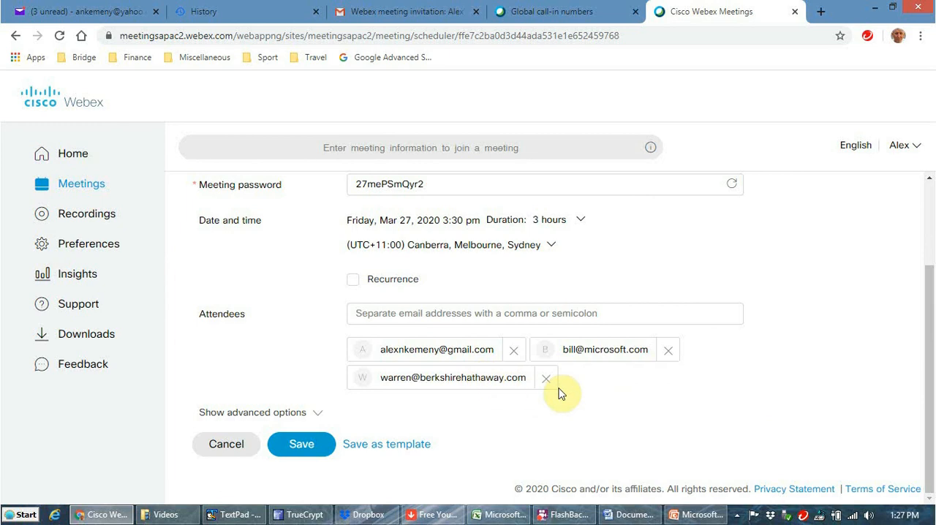
{"action": "scroll", "coordinate": [617, 305], "scroll_direction": "up", "scroll_amount": 2}
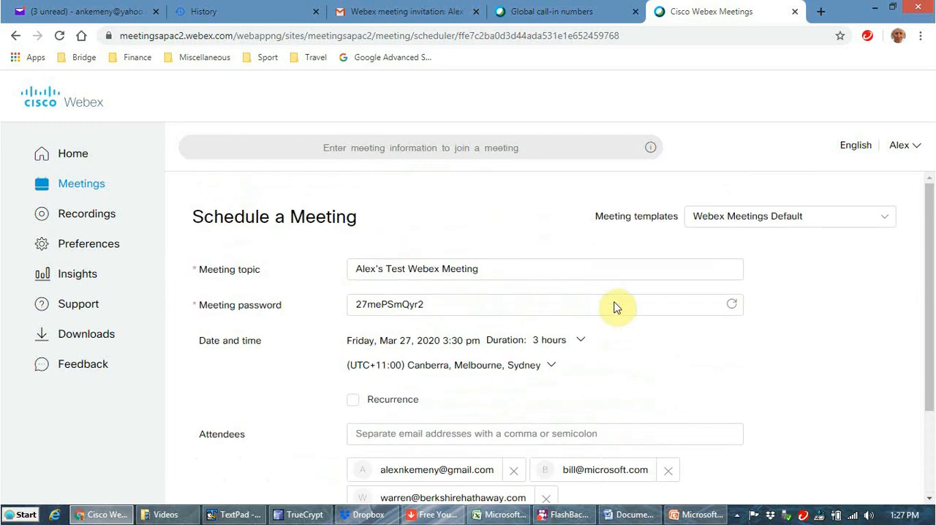
{"action": "left_click", "coordinate": [507, 269]}
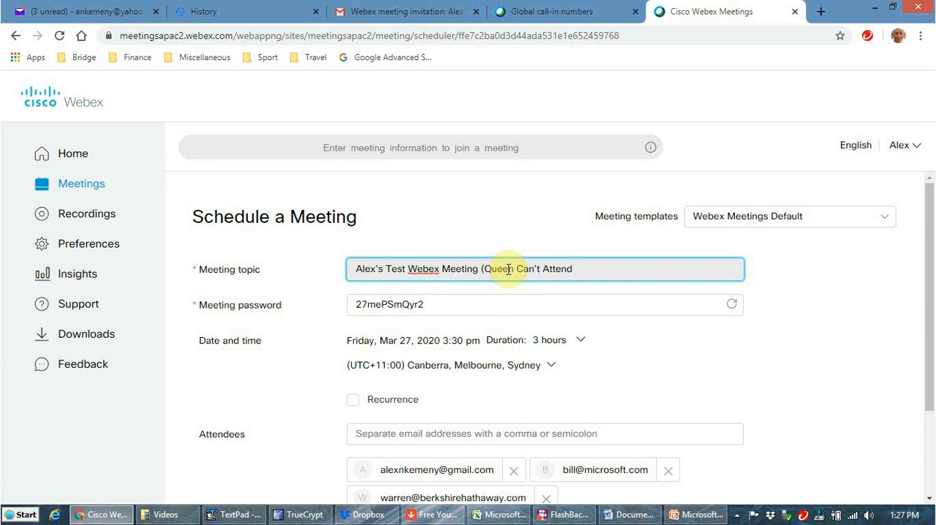
Step: Set the meeting's start time to 4:30 pm and its duration to 4 hours, and save the edited meeting
{"action": "scroll", "coordinate": [627, 289], "scroll_direction": "down", "scroll_amount": 3}
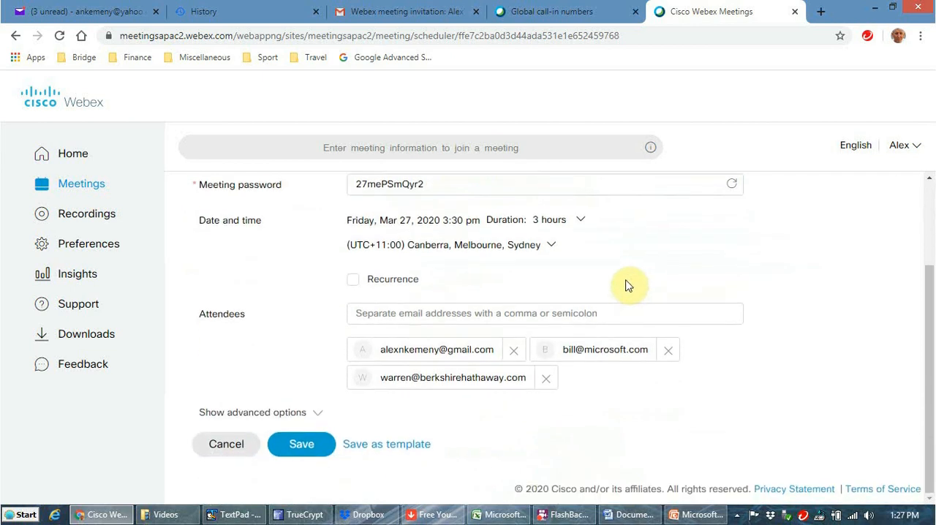
{"action": "left_click", "coordinate": [579, 221]}
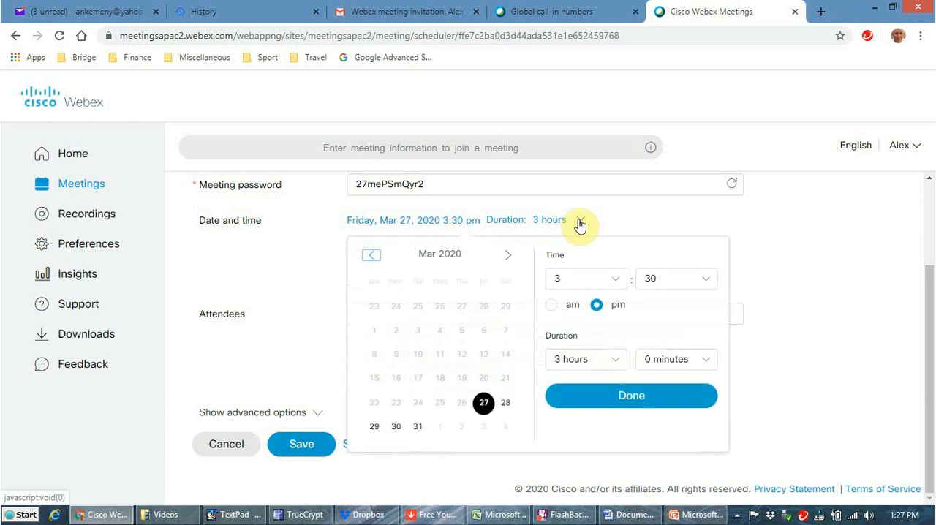
{"action": "left_click", "coordinate": [617, 278]}
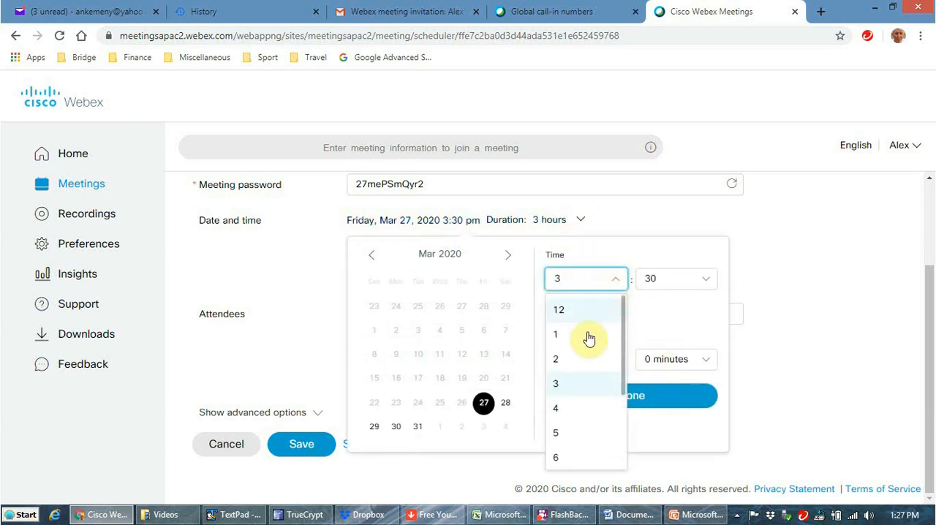
{"action": "left_click", "coordinate": [570, 409]}
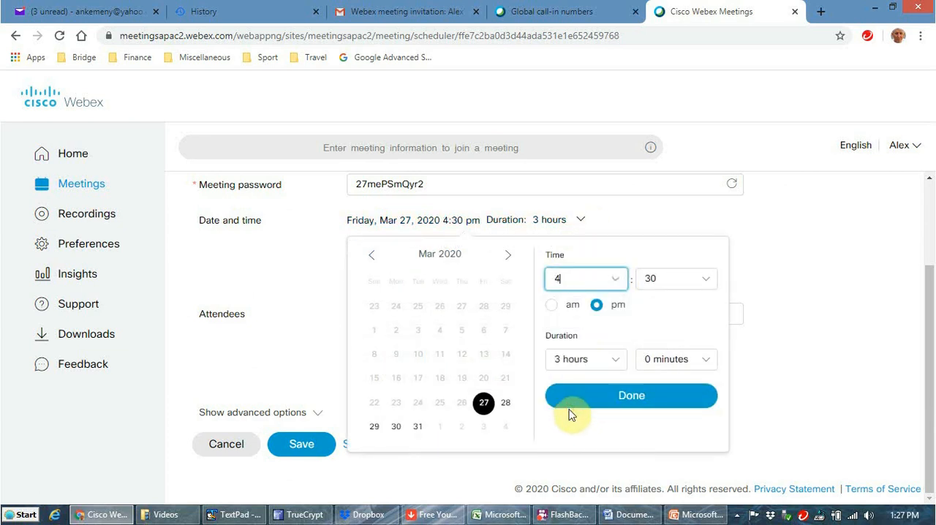
{"action": "left_click", "coordinate": [618, 365]}
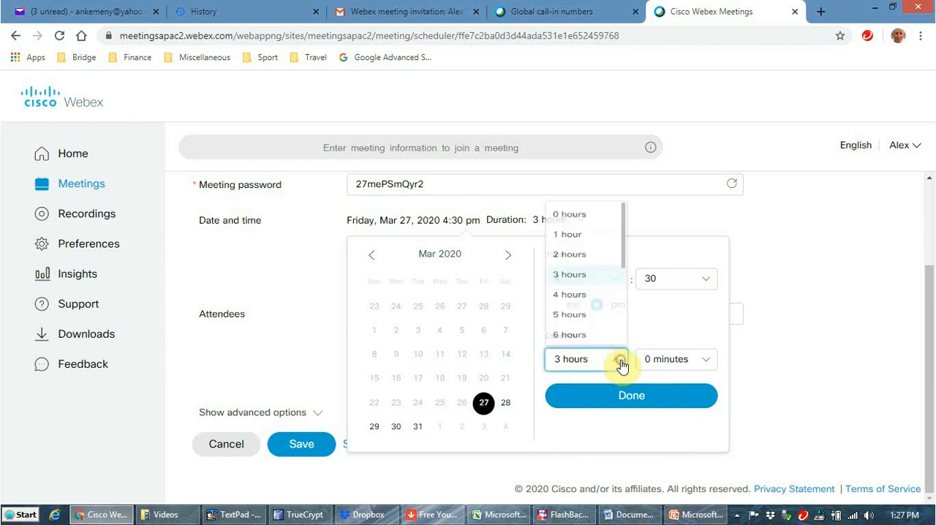
{"action": "left_click", "coordinate": [590, 293]}
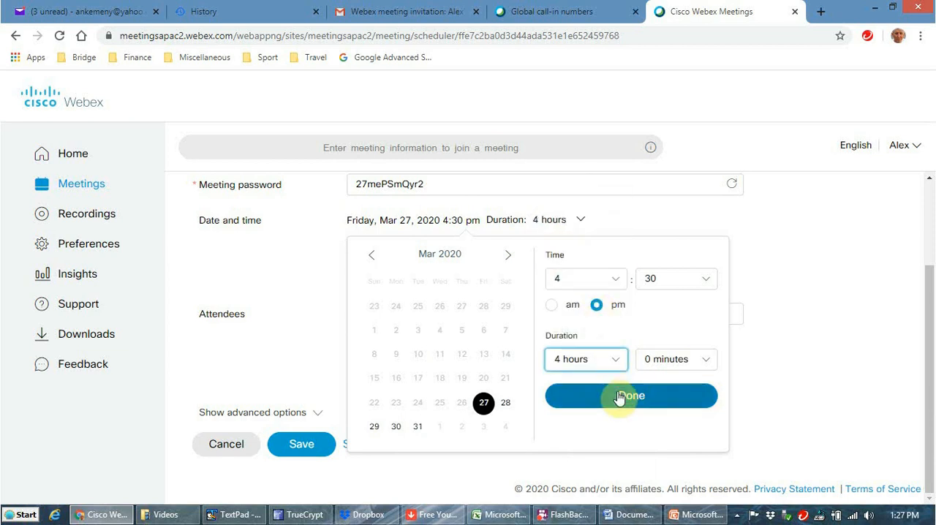
{"action": "left_click", "coordinate": [608, 406]}
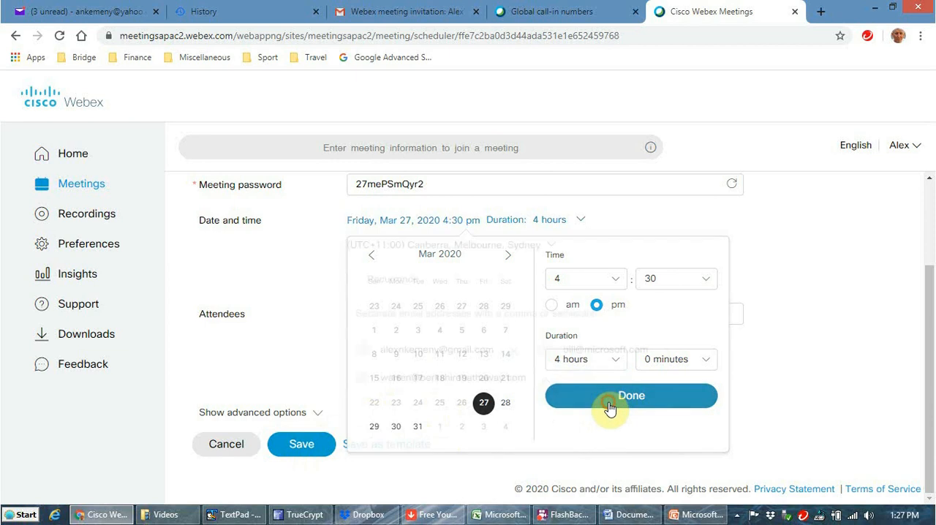
{"action": "left_click", "coordinate": [319, 452]}
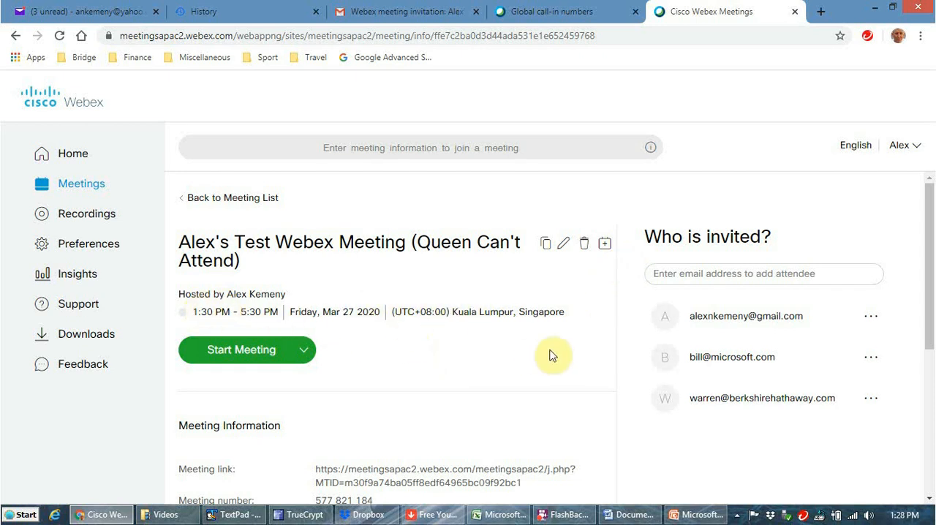
Step: Review the saved meeting's information, and in Gmail open and read the "Webex meeting changed" message in the inbox
{"action": "scroll", "coordinate": [459, 320], "scroll_direction": "down", "scroll_amount": 3}
{"action": "scroll", "coordinate": [466, 334], "scroll_direction": "down", "scroll_amount": 2}
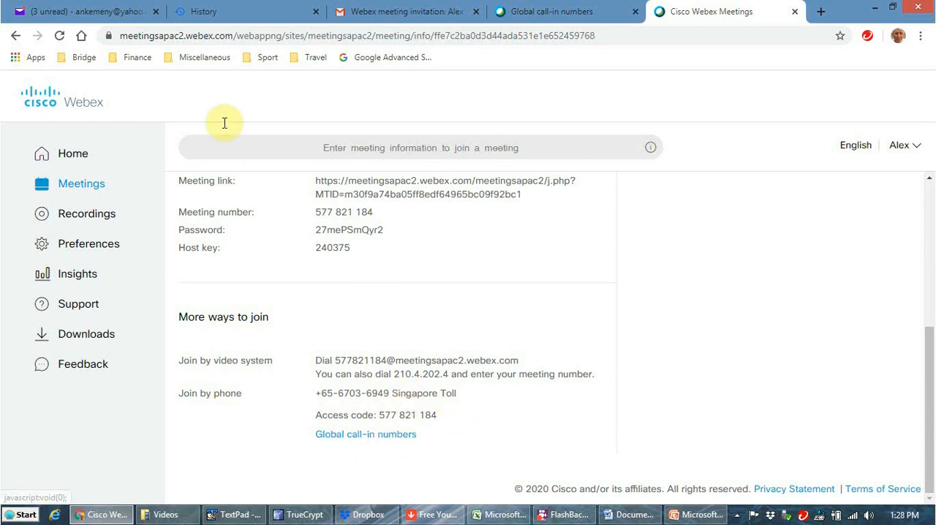
{"action": "left_click", "coordinate": [388, 10]}
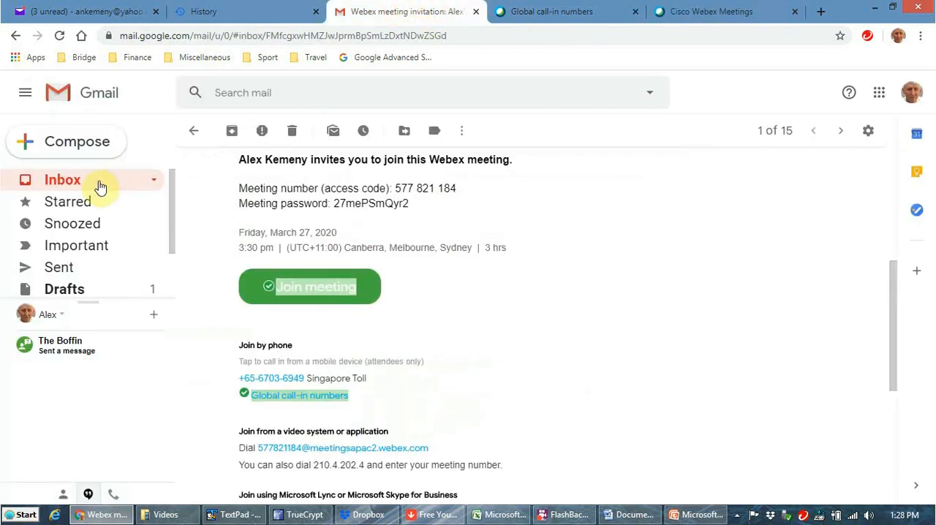
{"action": "left_click", "coordinate": [69, 182]}
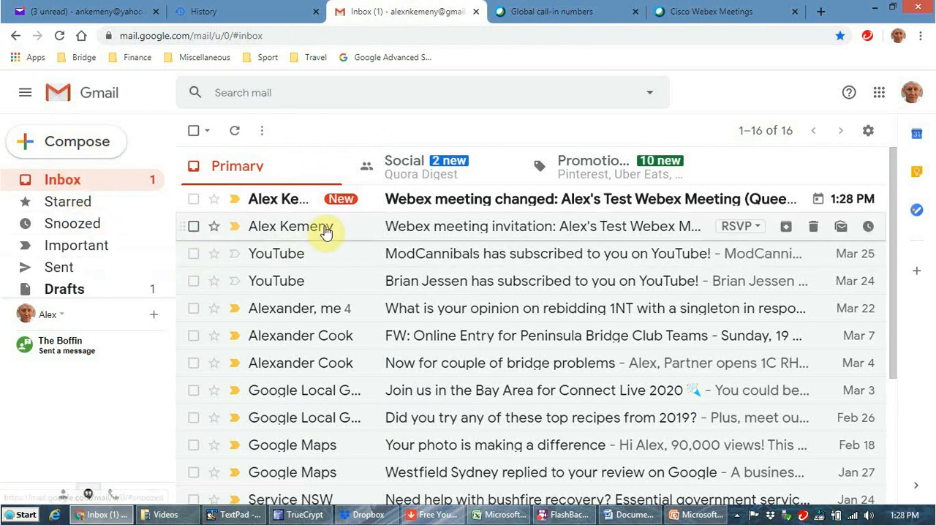
{"action": "left_click", "coordinate": [269, 203]}
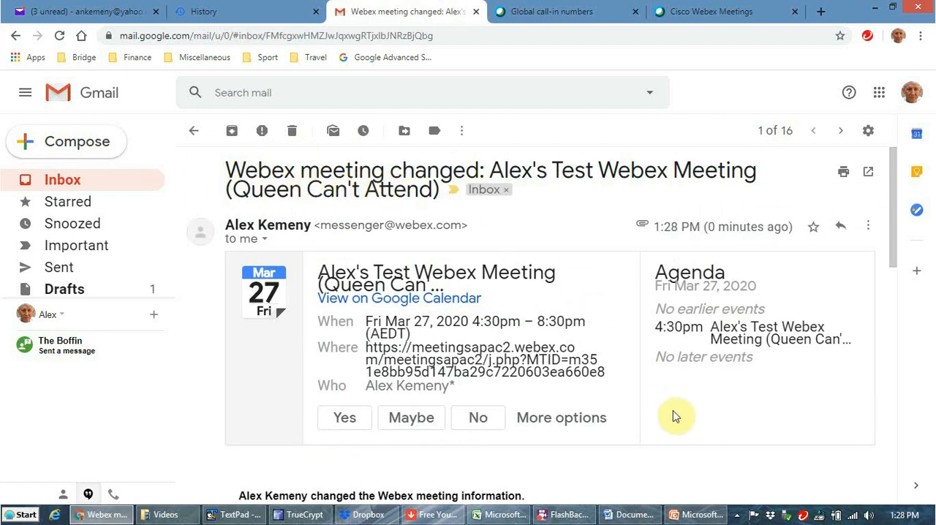
{"action": "scroll", "coordinate": [675, 416], "scroll_direction": "down", "scroll_amount": 3}
{"action": "scroll", "coordinate": [680, 429], "scroll_direction": "up", "scroll_amount": 2}
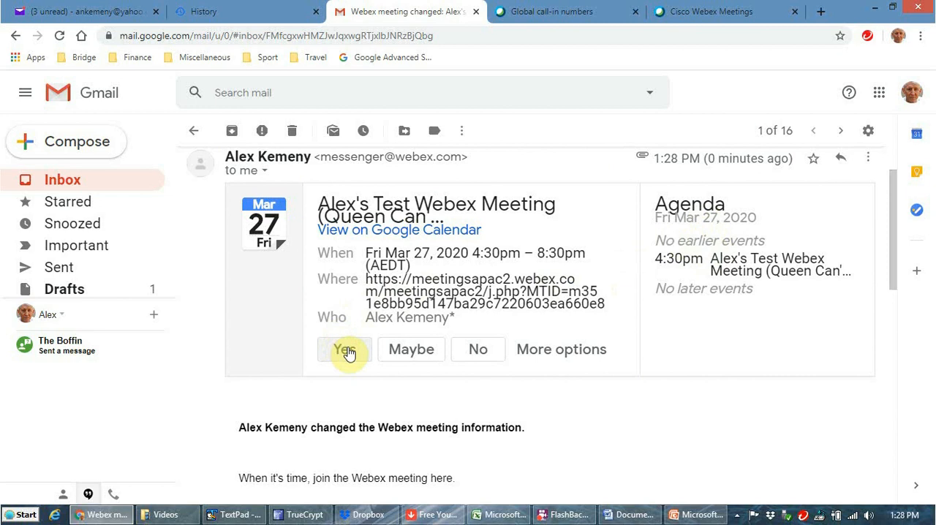
Step: View the additional response options for the changed meeting invitation and accept it with Yes
{"action": "left_click", "coordinate": [564, 351]}
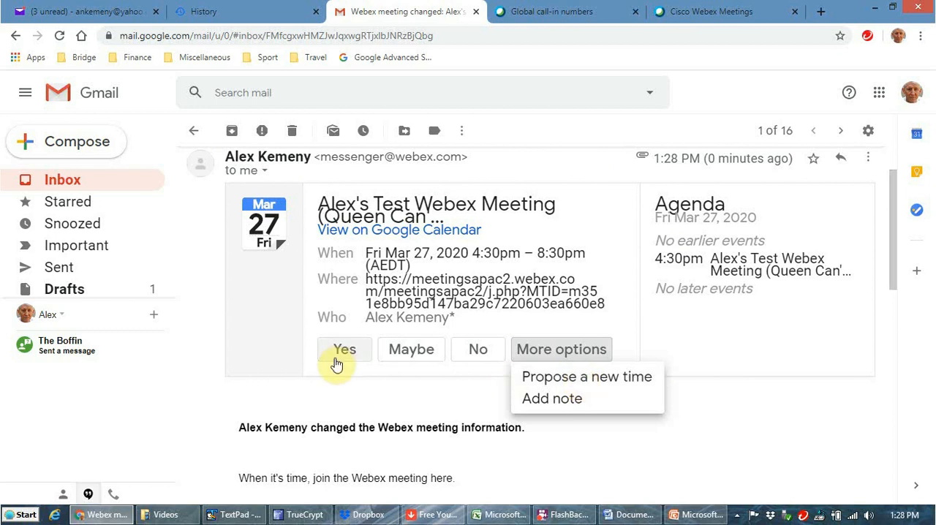
{"action": "left_click", "coordinate": [350, 399]}
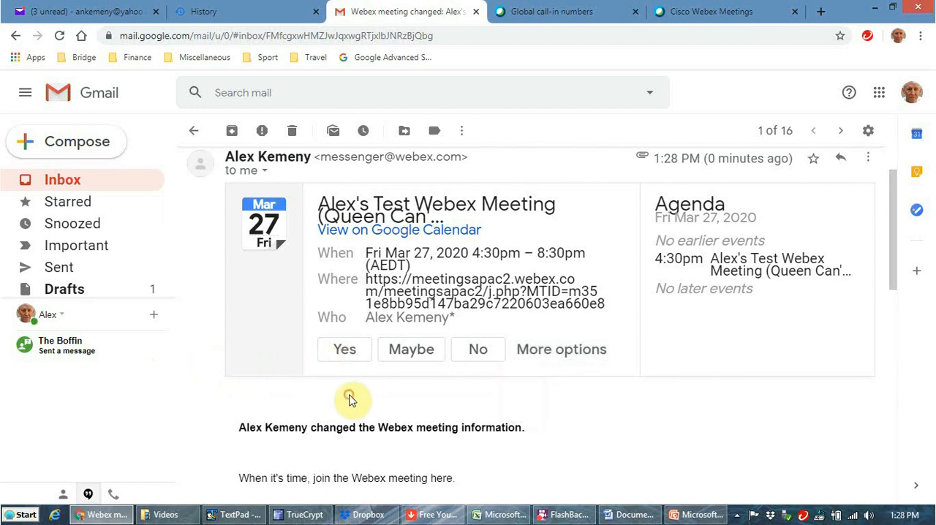
{"action": "left_click", "coordinate": [356, 355]}
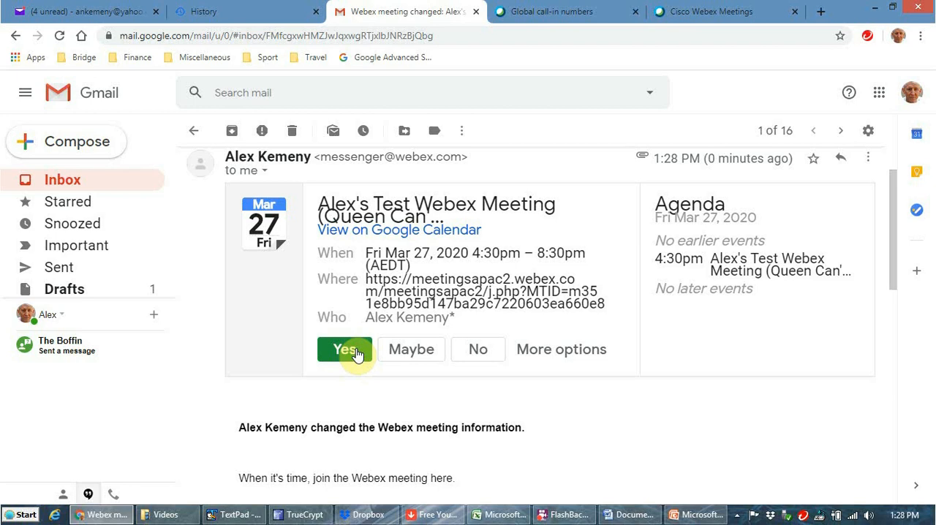
Step: Switch to Yahoo Mail, open the acceptance notice for the test meeting, and go on to the newer meeting-changed message
{"action": "left_click", "coordinate": [84, 10]}
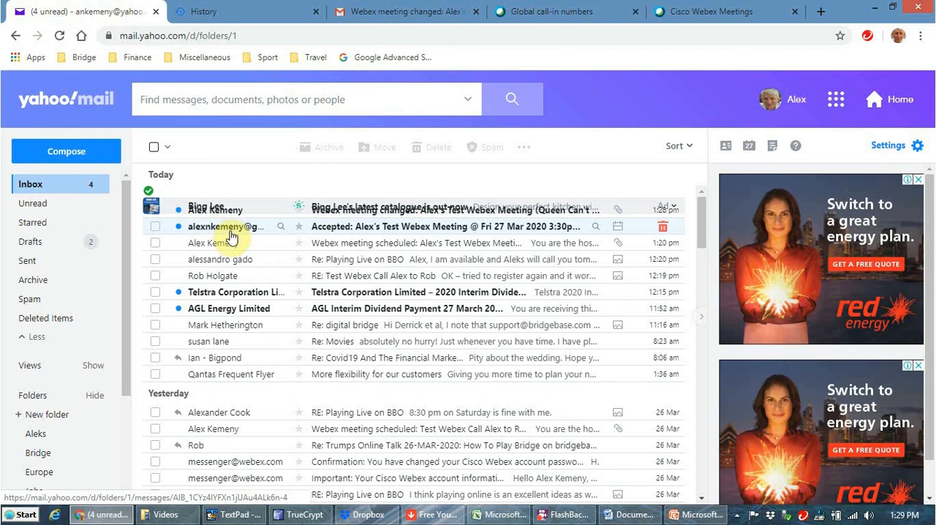
{"action": "left_click", "coordinate": [230, 234]}
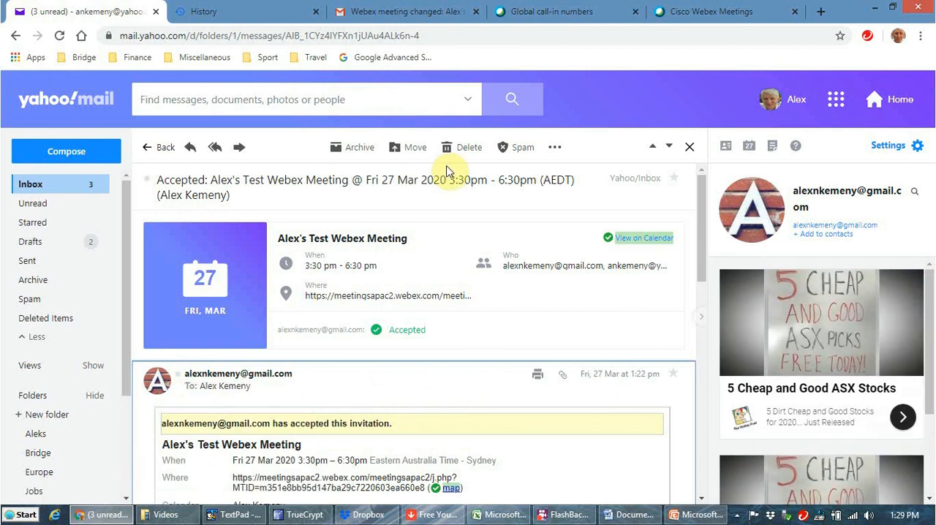
{"action": "left_click", "coordinate": [649, 152]}
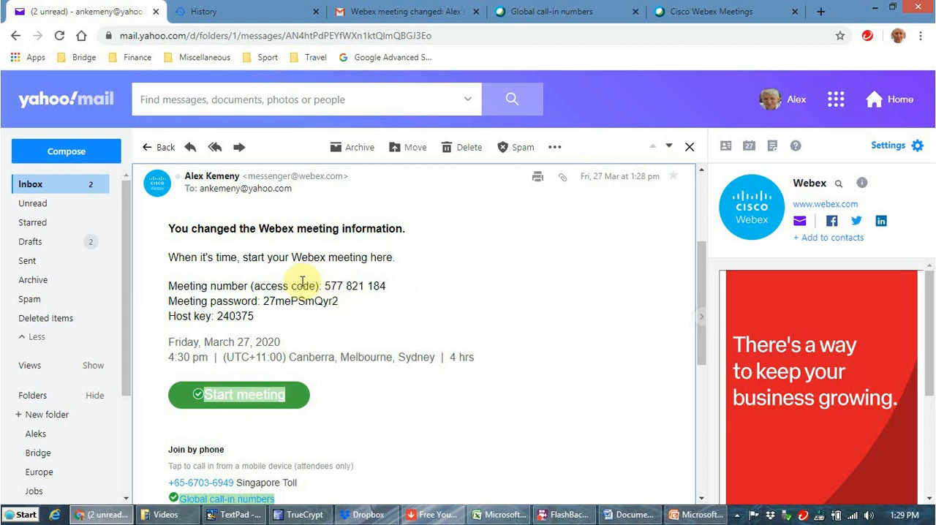
Step: Highlight the meeting number (access code) in the host's meeting-changed message
{"action": "left_click_drag", "start_coordinate": [325, 286], "coordinate": [386, 287]}
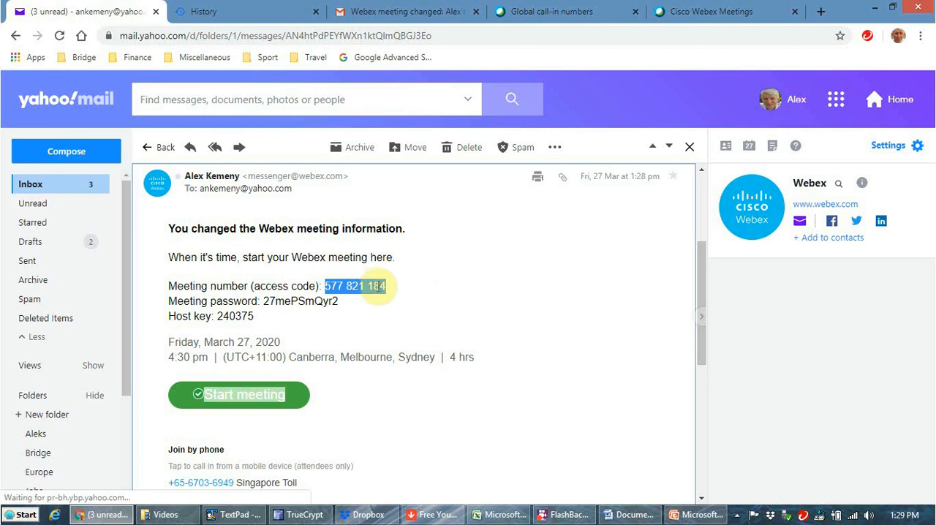
{"action": "left_click", "coordinate": [330, 287]}
{"action": "left_click_drag", "start_coordinate": [326, 286], "coordinate": [382, 286]}
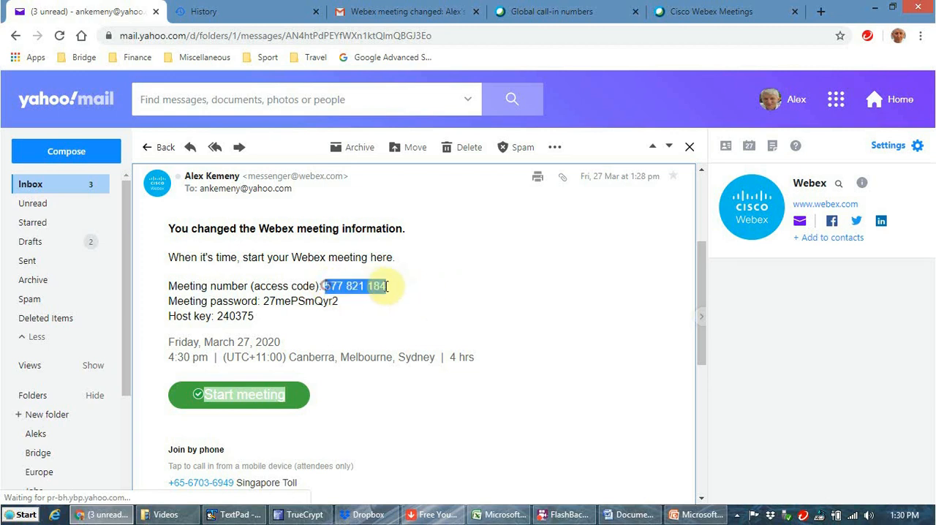
Step: Open the global call-in numbers from the message and highlight the local part of the Australia Toll 2 number
{"action": "scroll", "coordinate": [451, 300], "scroll_direction": "down", "scroll_amount": 3}
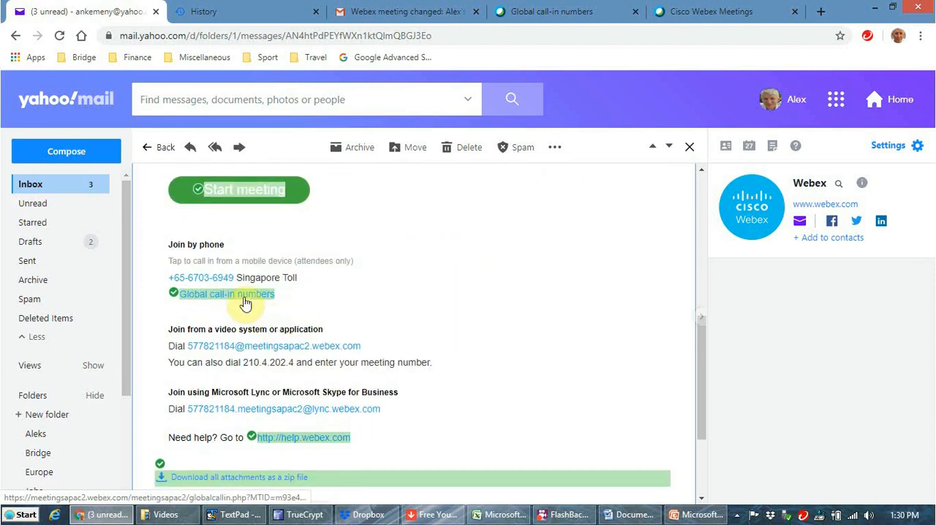
{"action": "left_click", "coordinate": [245, 296]}
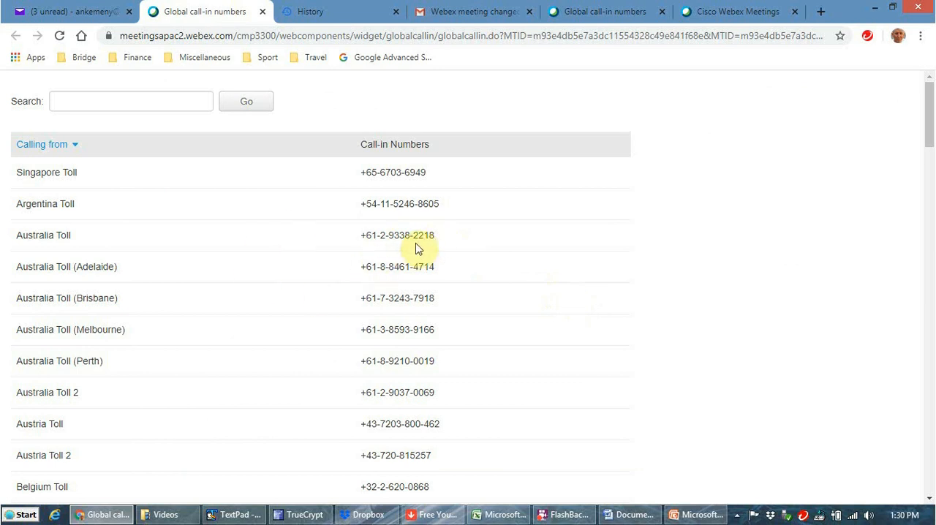
{"action": "left_click_drag", "start_coordinate": [439, 395], "coordinate": [387, 393]}
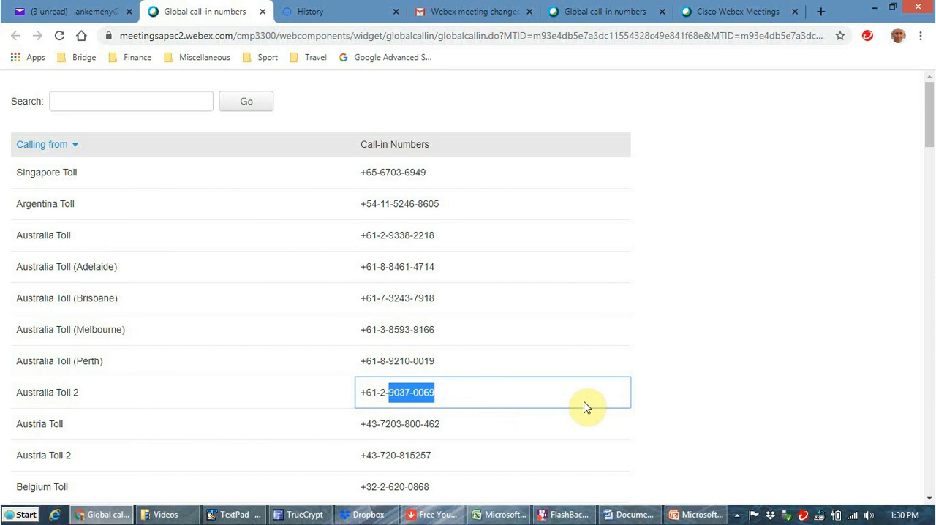
Step: Highlight the access code in the Yahoo Mail message again, and the +61 country code of Australia Toll 2 in the call-in list
{"action": "left_click", "coordinate": [73, 11]}
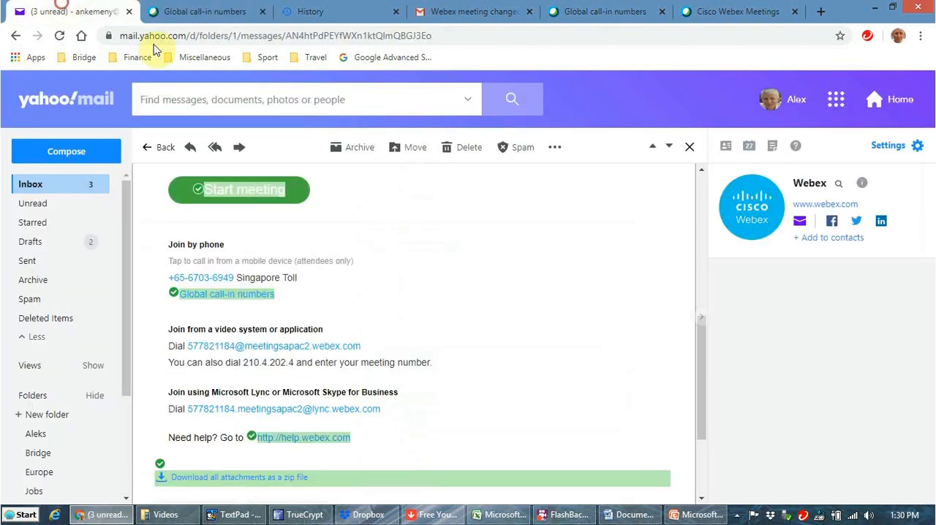
{"action": "scroll", "coordinate": [346, 305], "scroll_direction": "up", "scroll_amount": 1}
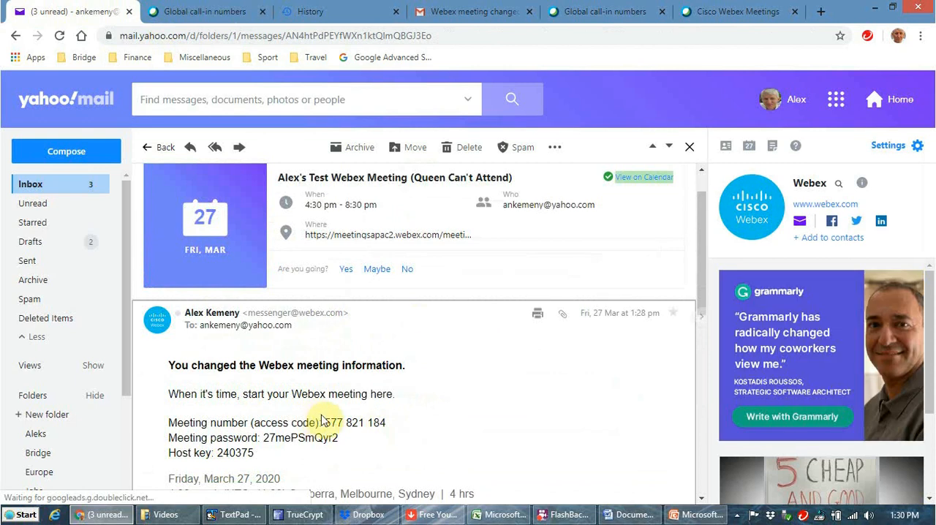
{"action": "left_click_drag", "start_coordinate": [325, 422], "coordinate": [386, 422]}
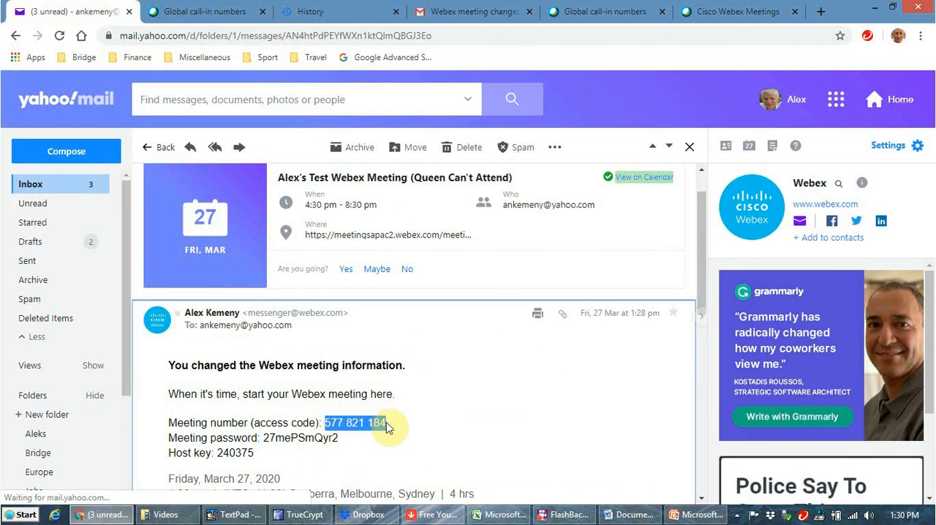
{"action": "left_click", "coordinate": [178, 11]}
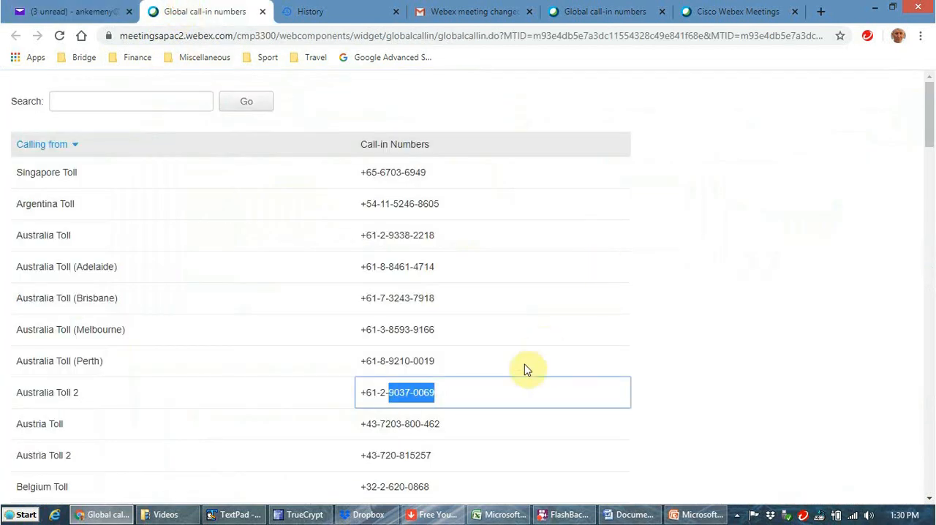
{"action": "left_click", "coordinate": [359, 396]}
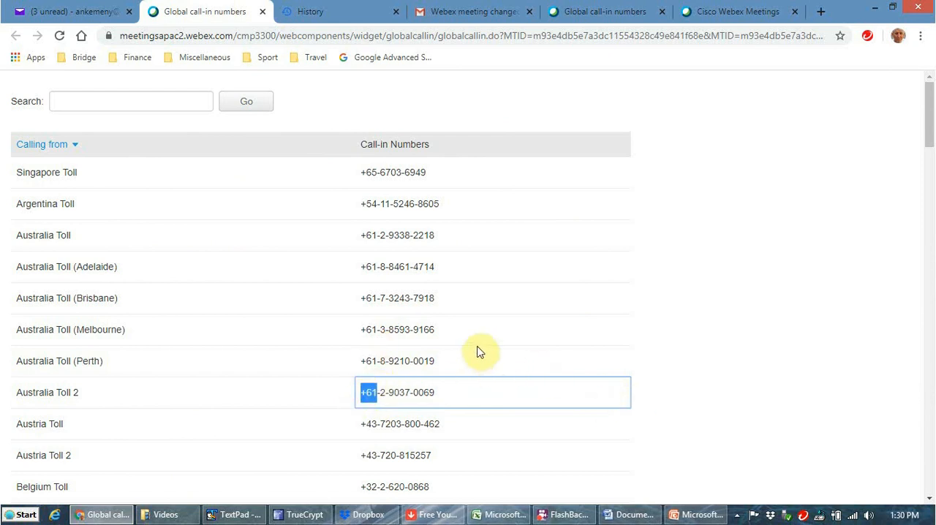
Step: Highlight the Canada Toll number in the global call-in list, clear the highlight, and browse the other countries' entries
{"action": "left_click_drag", "start_coordinate": [929, 100], "coordinate": [934, 161]}
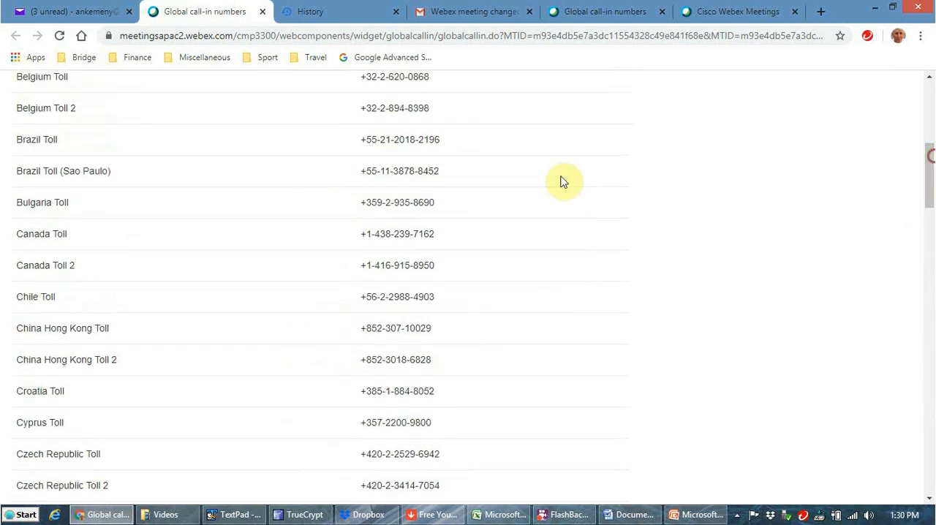
{"action": "left_click_drag", "start_coordinate": [362, 233], "coordinate": [446, 241]}
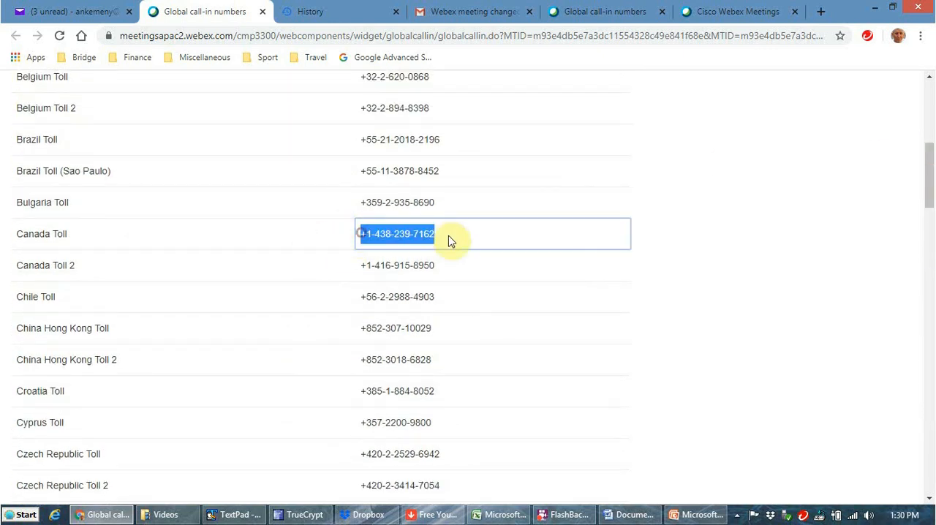
{"action": "left_click", "coordinate": [740, 247]}
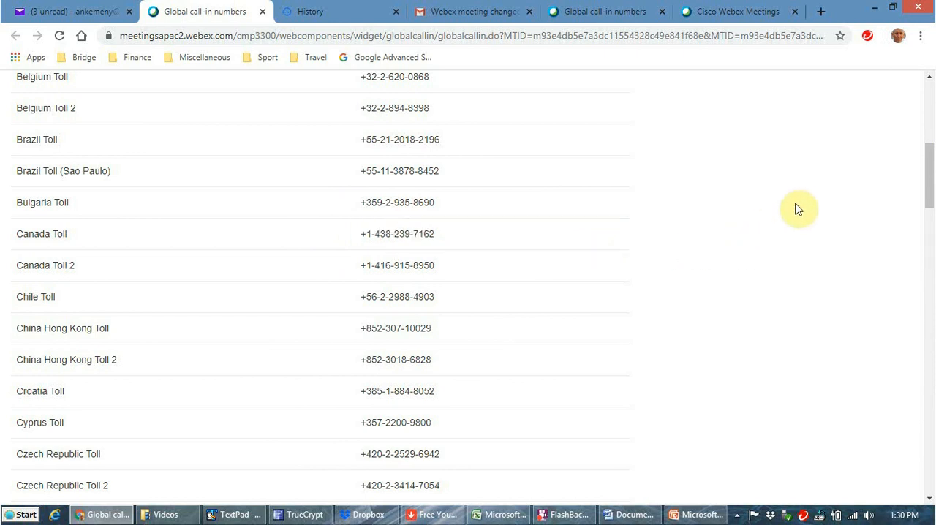
{"action": "scroll", "coordinate": [800, 208], "scroll_direction": "up", "scroll_amount": 5}
{"action": "scroll", "coordinate": [800, 219], "scroll_direction": "down", "scroll_amount": 6}
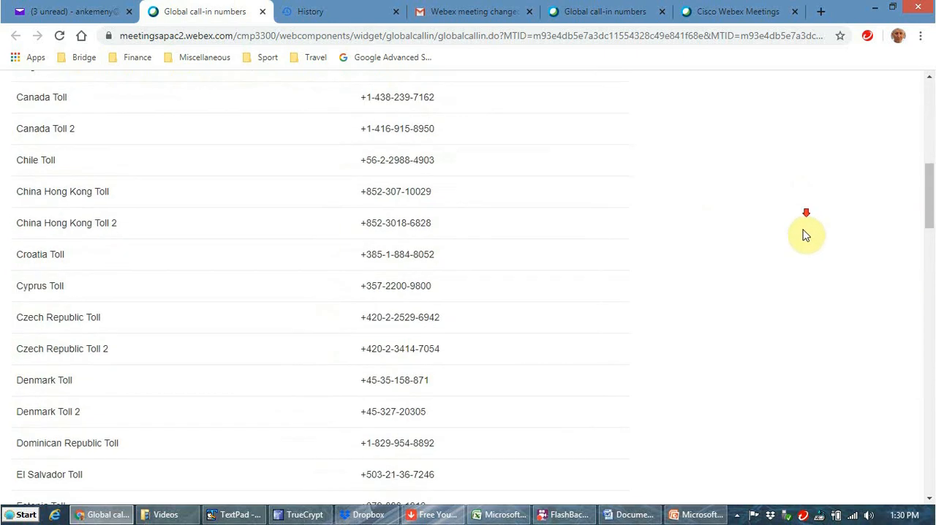